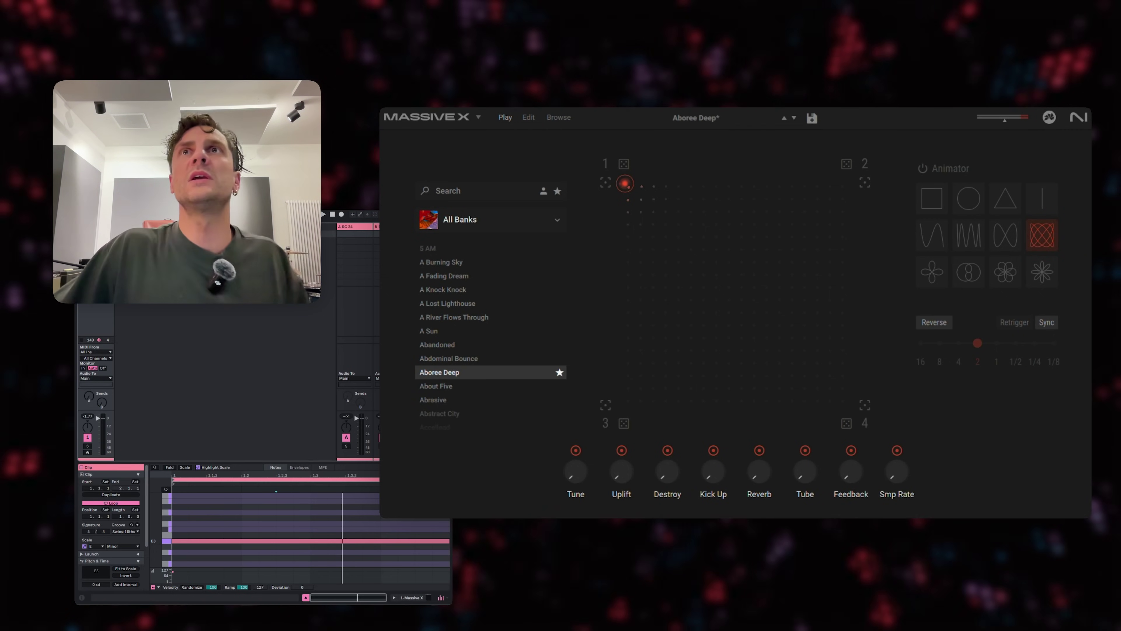
Browse the bank list without changing banks, then morph Aboree Deep to the pad centre
scroll(461, 327, "down", 3)
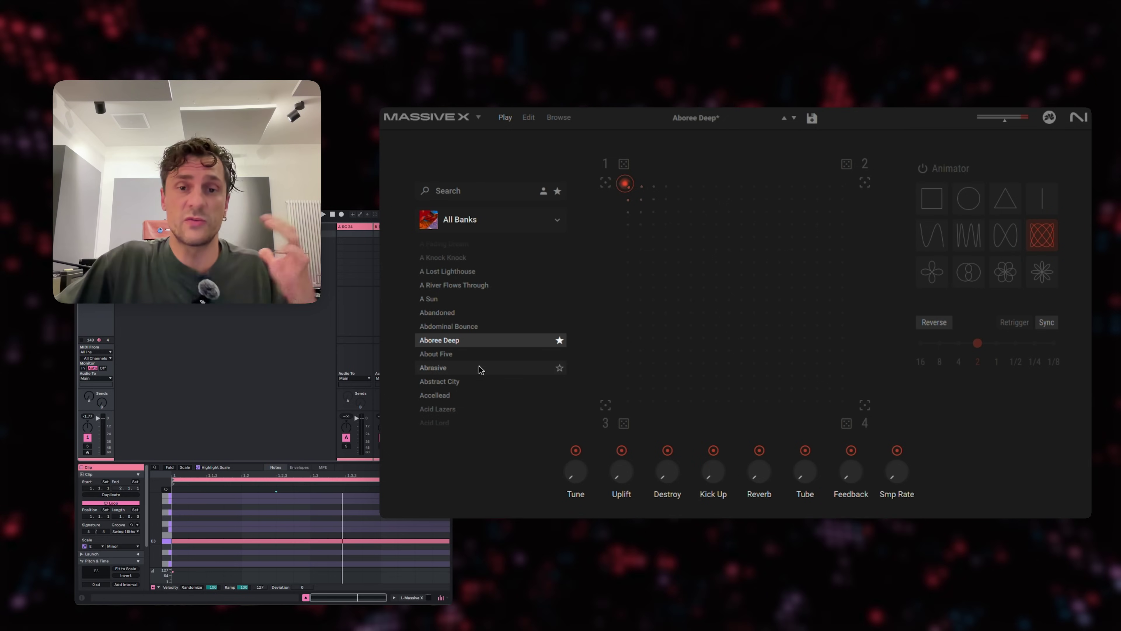
left_click(514, 220)
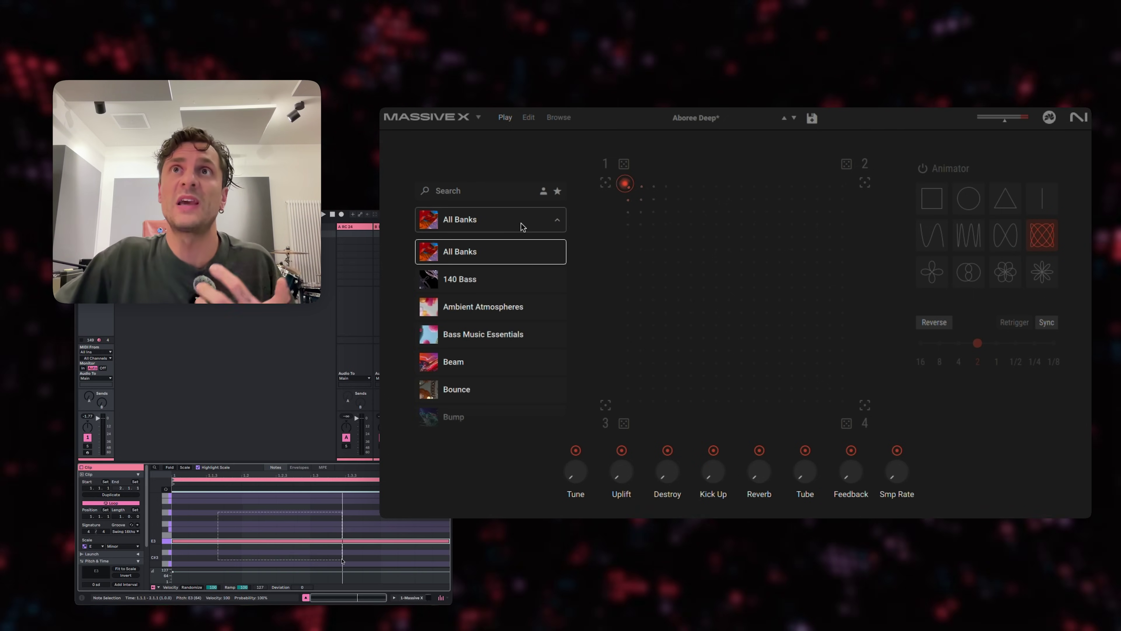
left_click(522, 227)
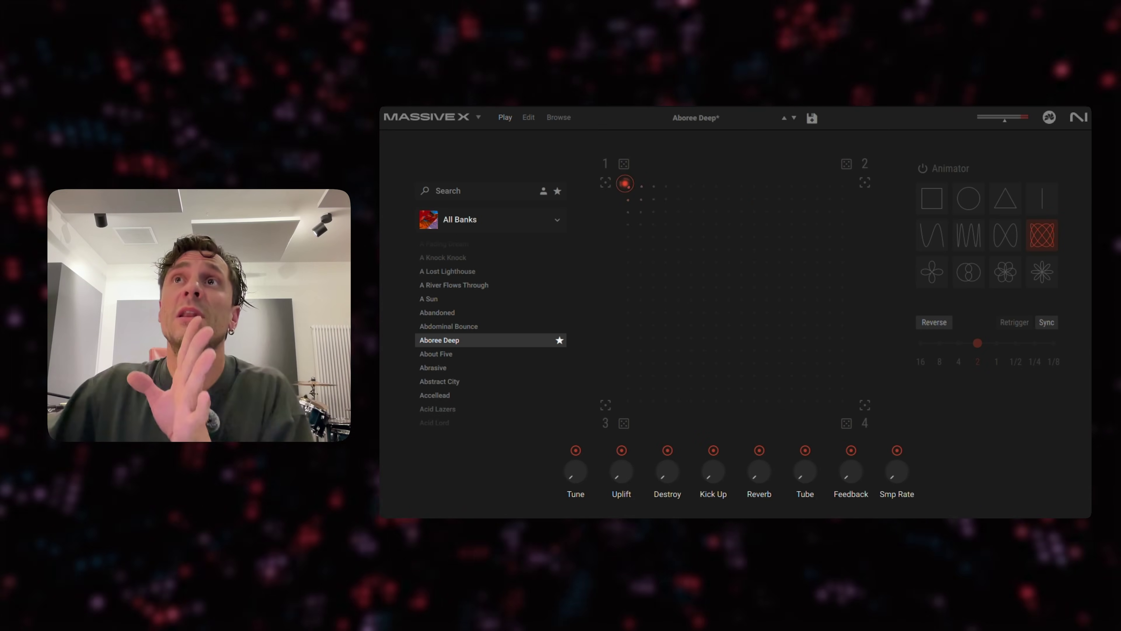
left_click_drag(721, 226, 695, 275)
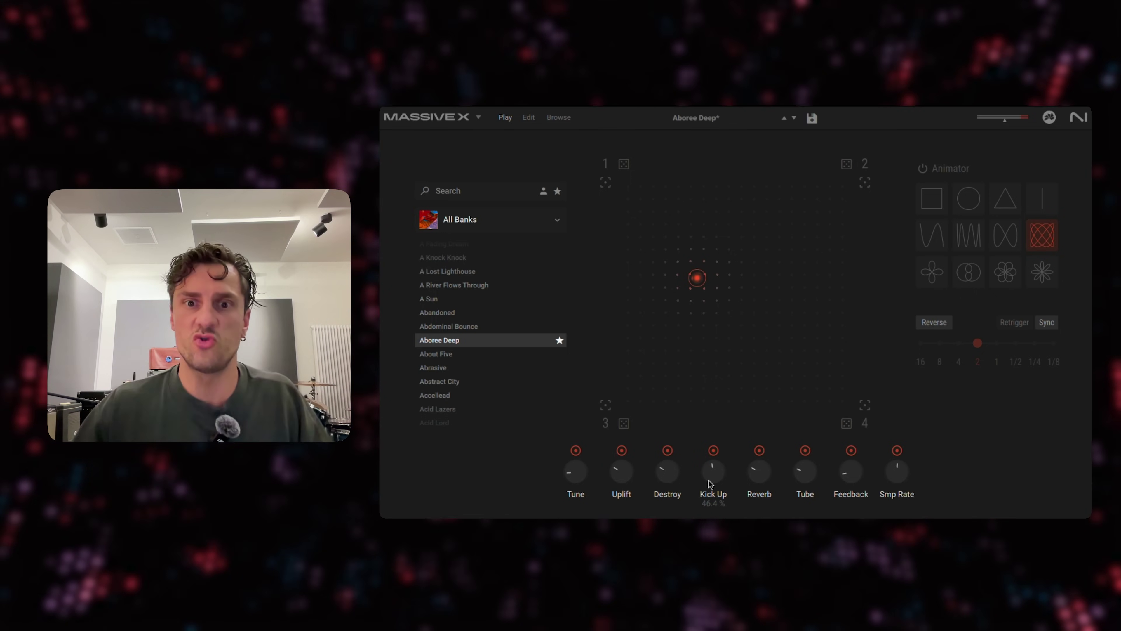
Reload Aboree Deep, then sweep its morph point around the pad's corners and edges
left_click(424, 341)
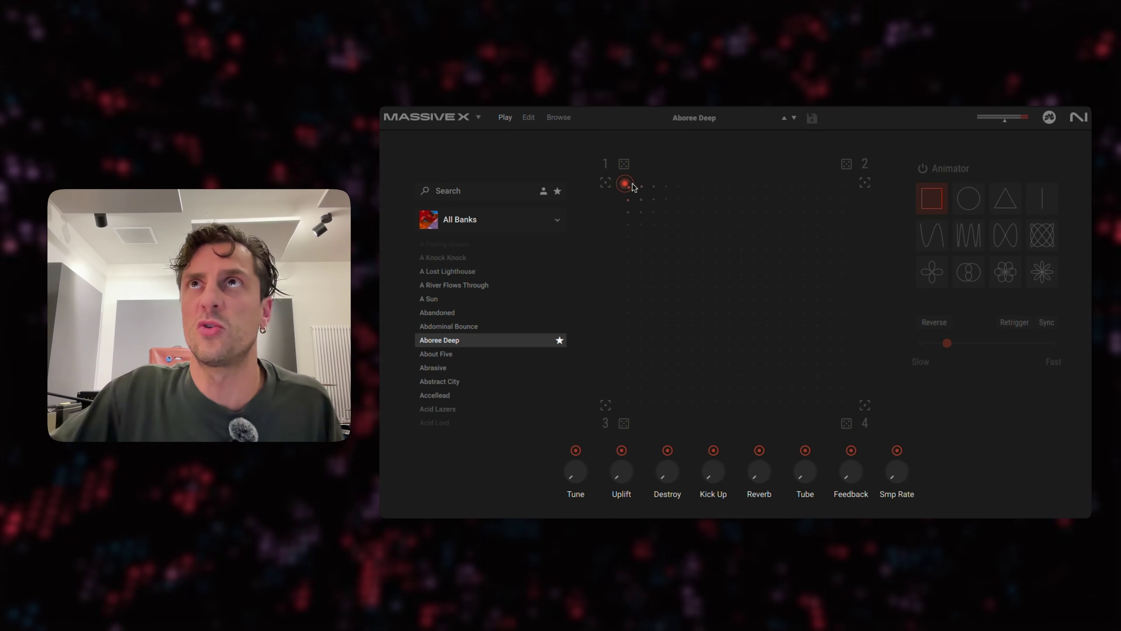
left_click_drag(625, 183, 844, 183)
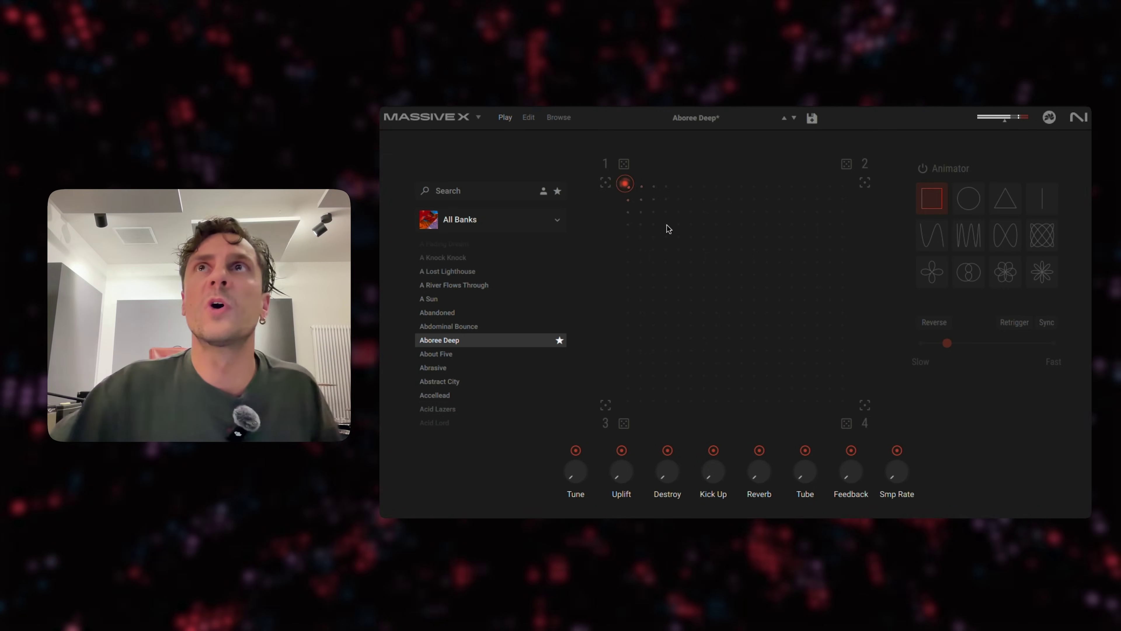
left_click_drag(625, 184, 813, 205)
left_click_drag(826, 245, 827, 307)
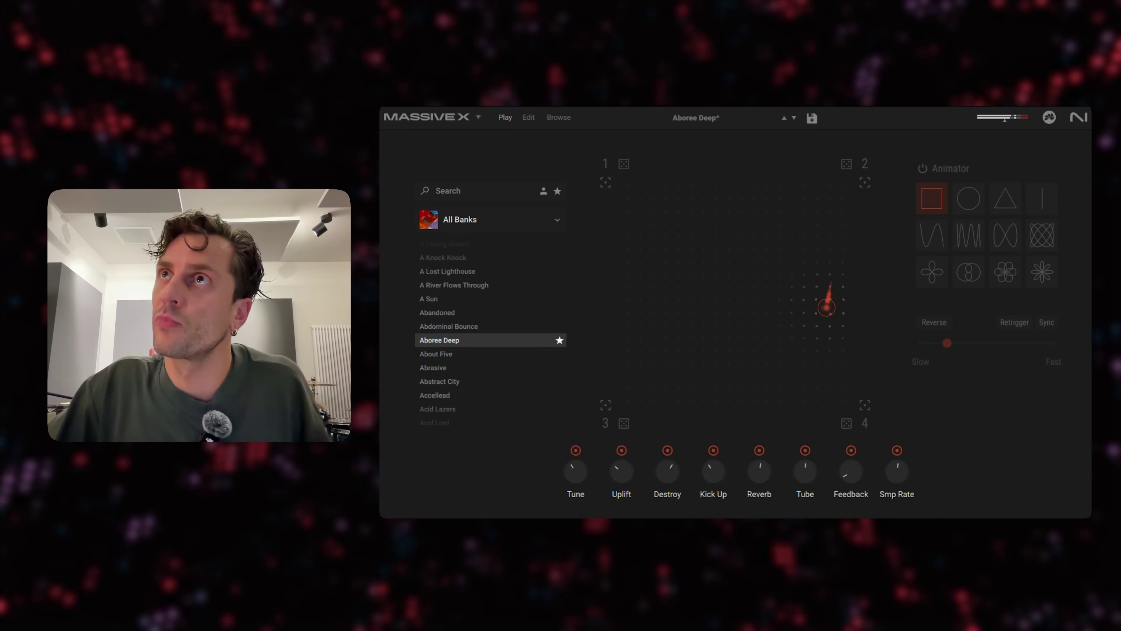
left_click_drag(741, 283, 731, 400)
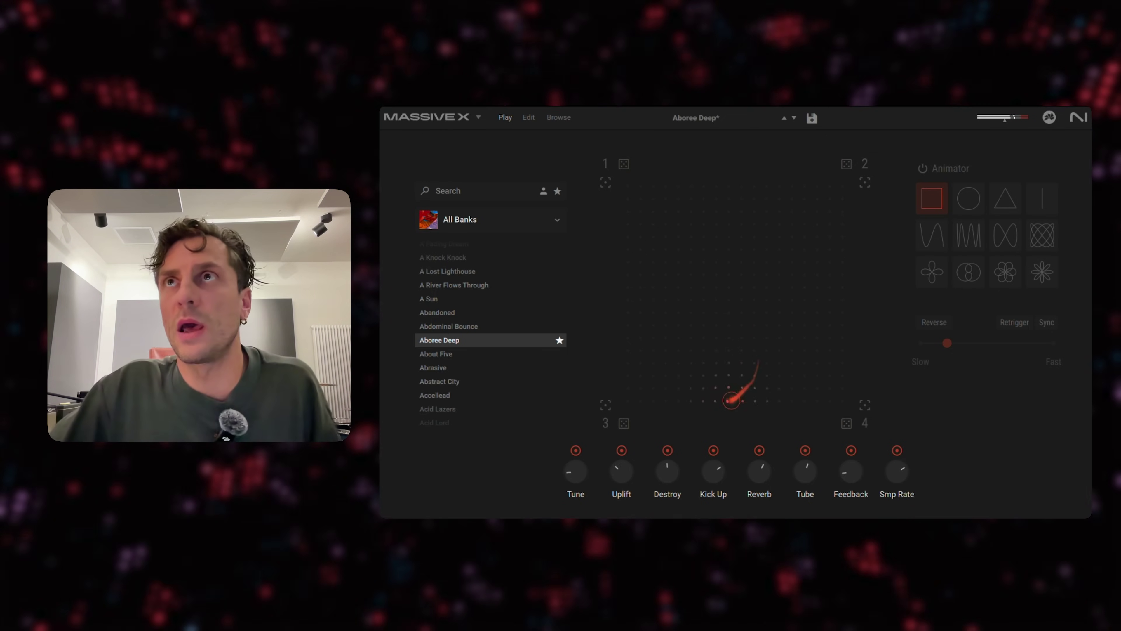
left_click_drag(717, 345, 733, 300)
left_click_drag(627, 232, 631, 183)
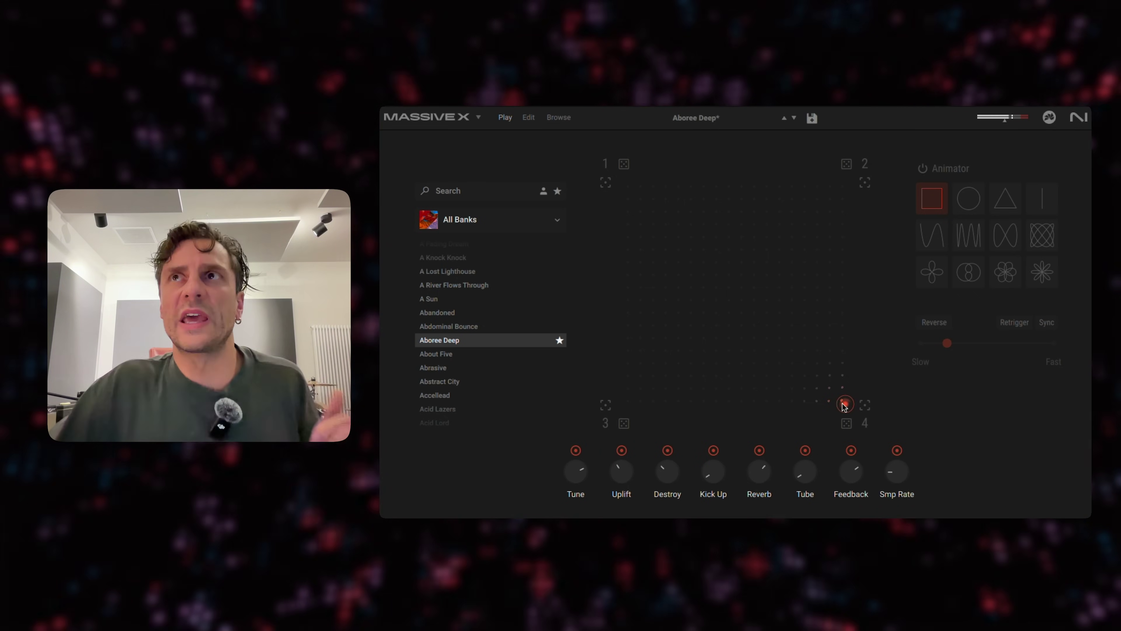
Sweep the morph point up from corner 4, then down to the bottom edge
left_click_drag(779, 343, 789, 249)
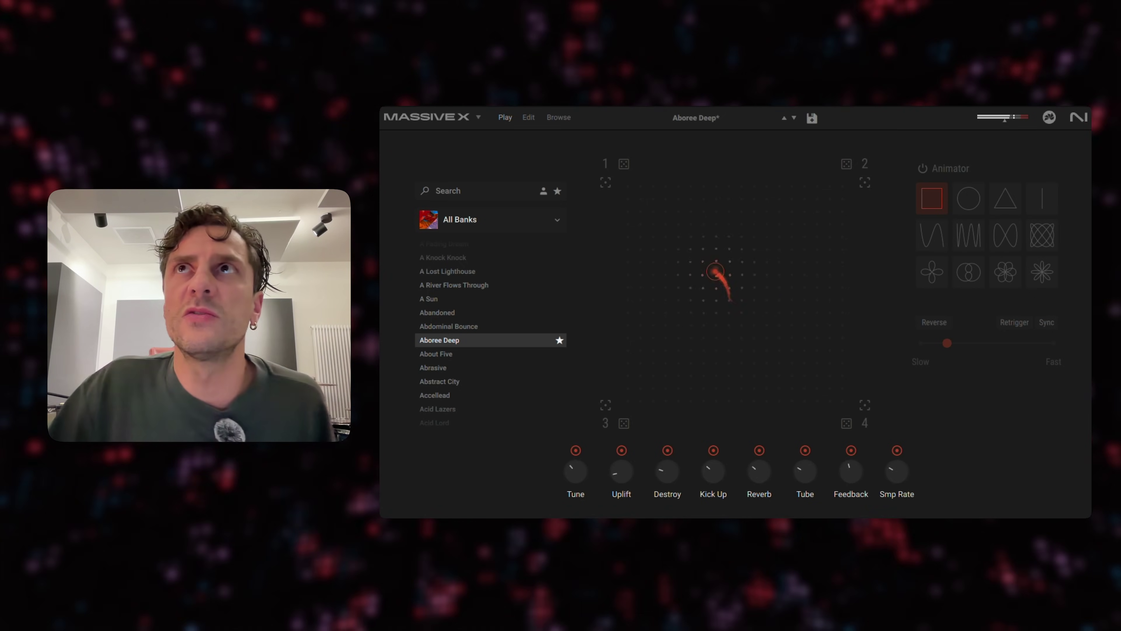
left_click_drag(715, 271, 755, 399)
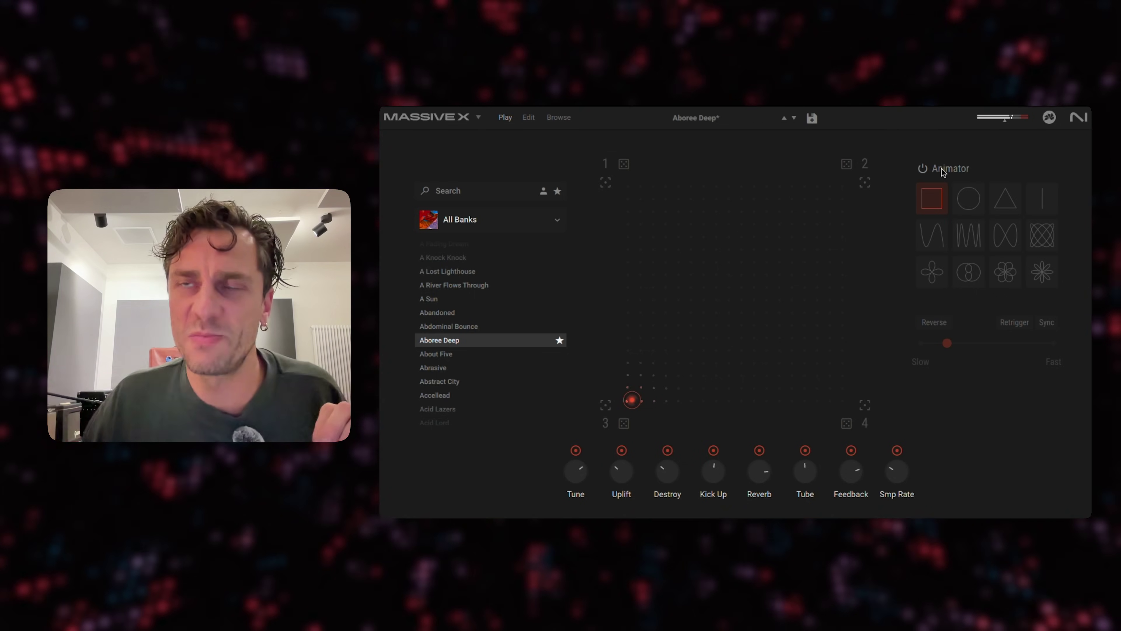
Turn on the Animator and try the zigzag, figure-eight and flower shapes
left_click_drag(636, 405, 658, 405)
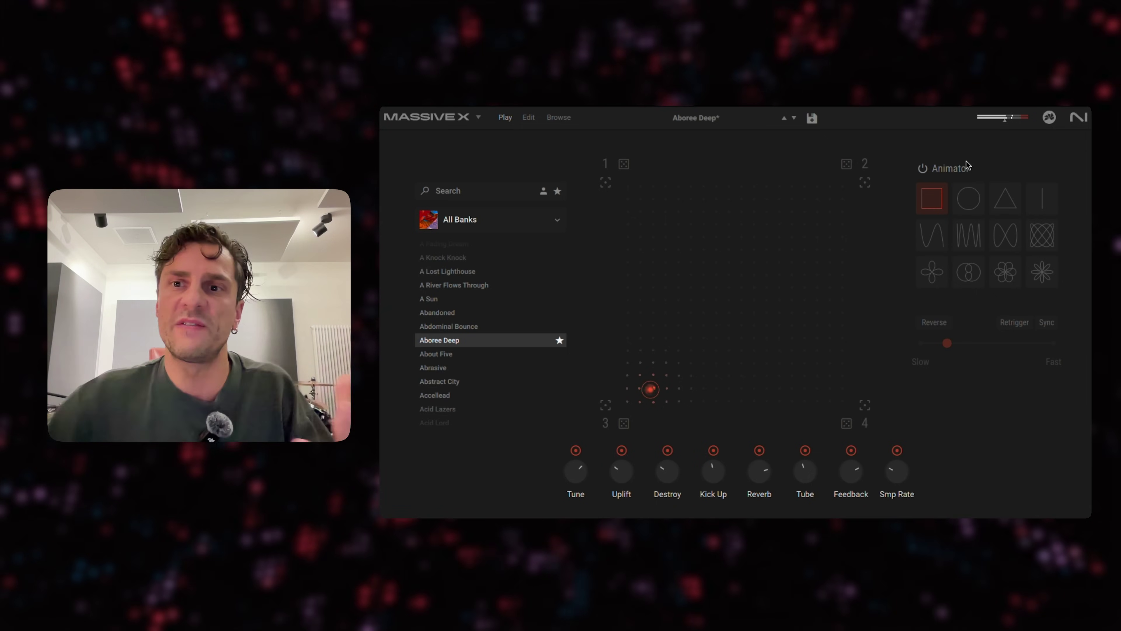
left_click(940, 168)
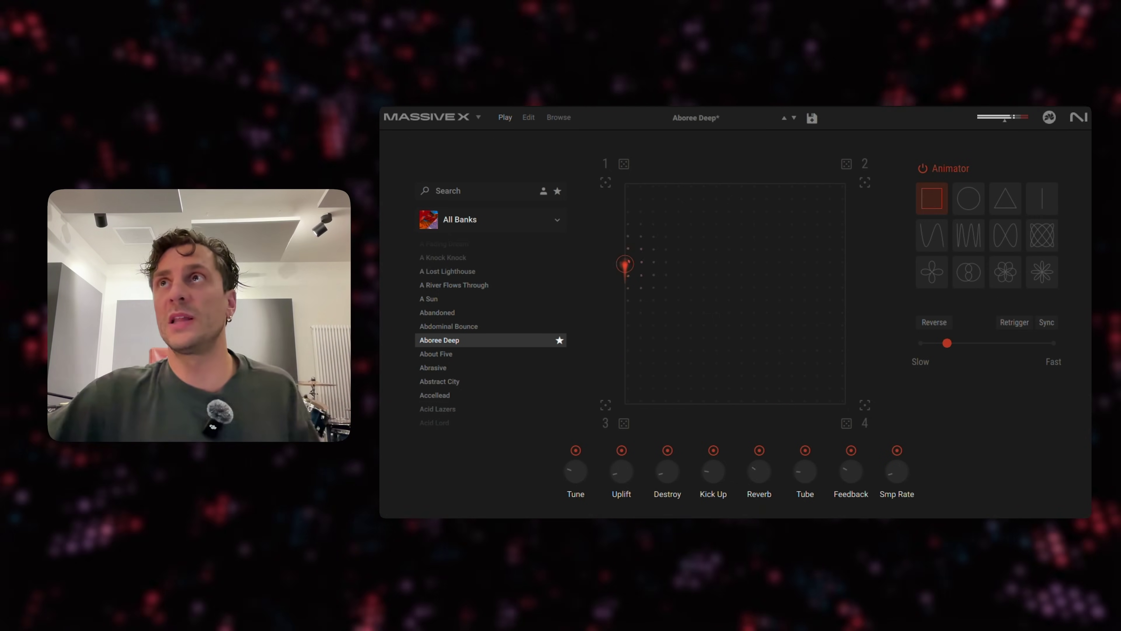
left_click(969, 234)
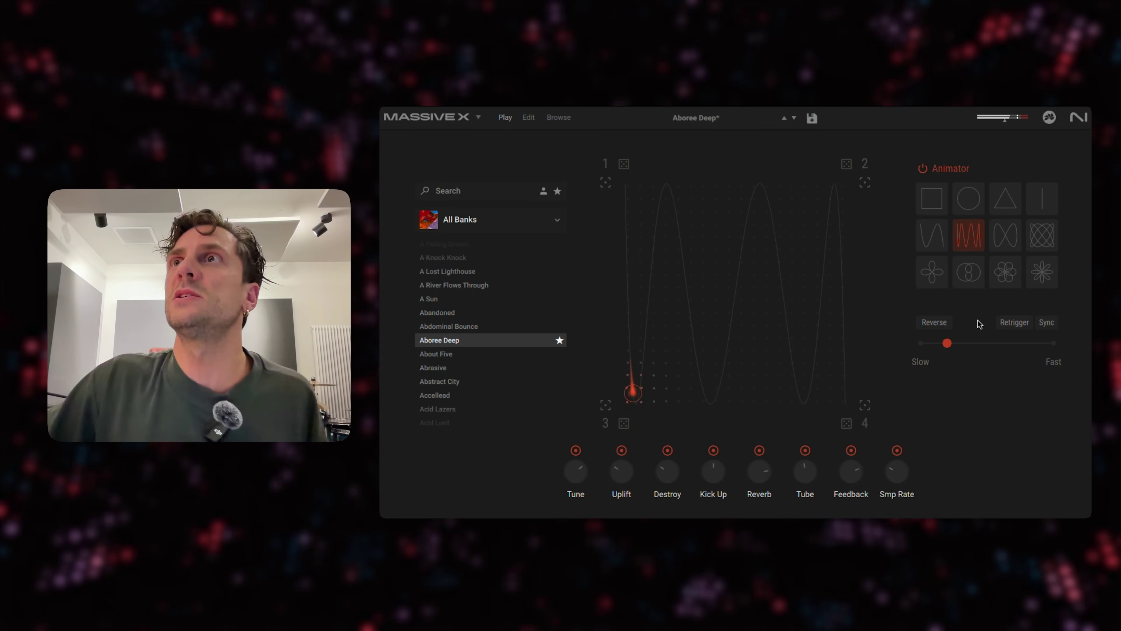
left_click(1007, 235)
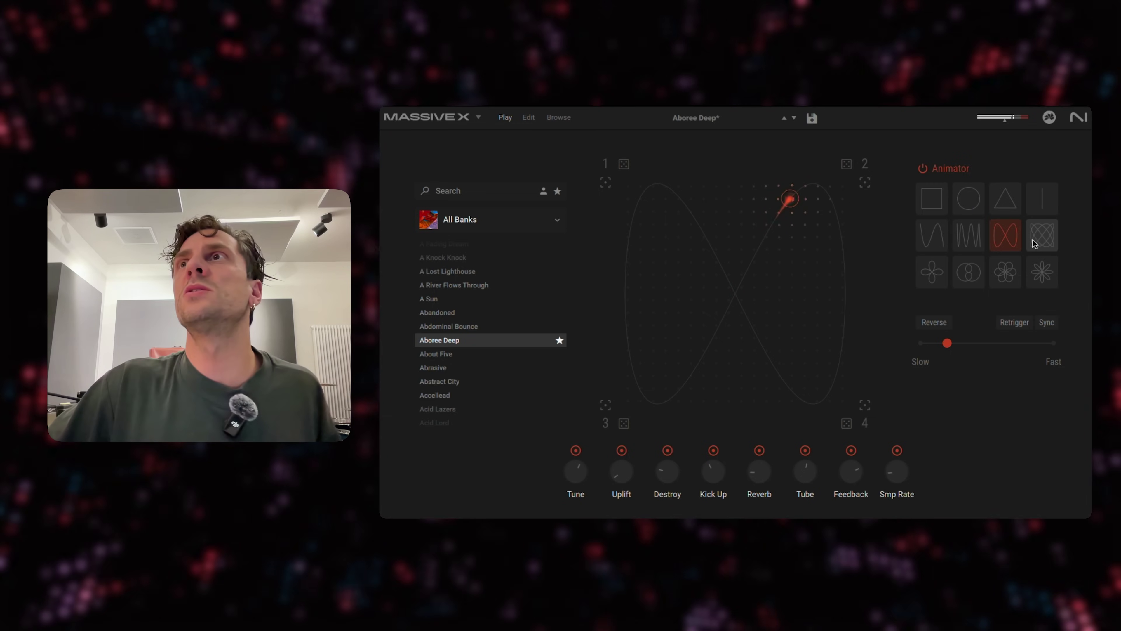
left_click(1005, 272)
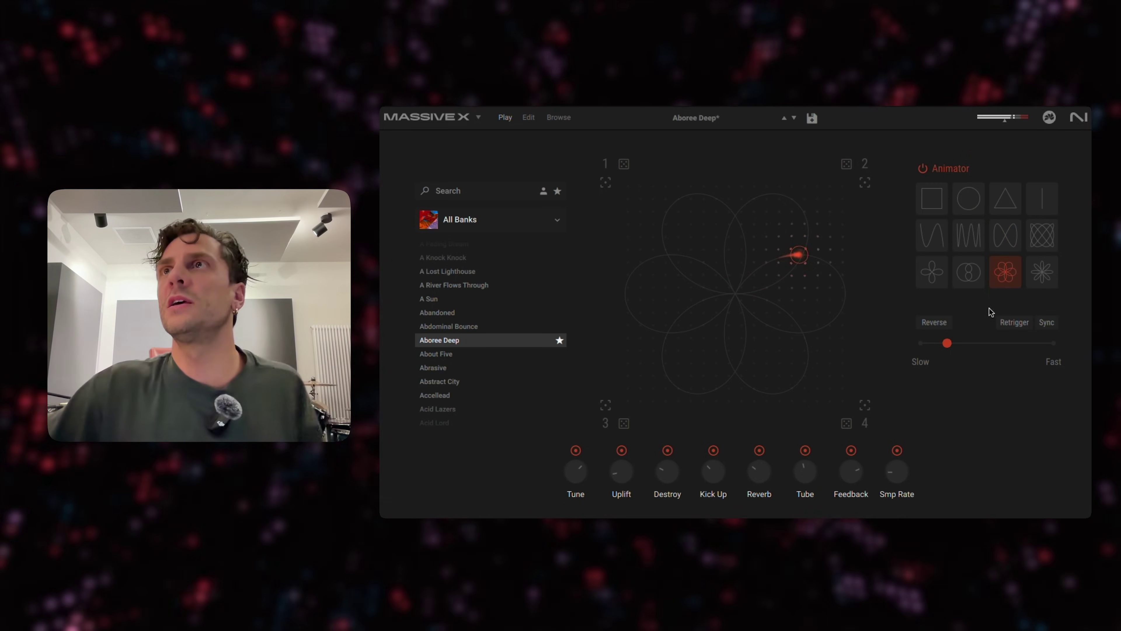
Sync the flower animation to tempo at rate 2, with retrigger on each note
left_click_drag(948, 348, 998, 348)
left_click(1047, 322)
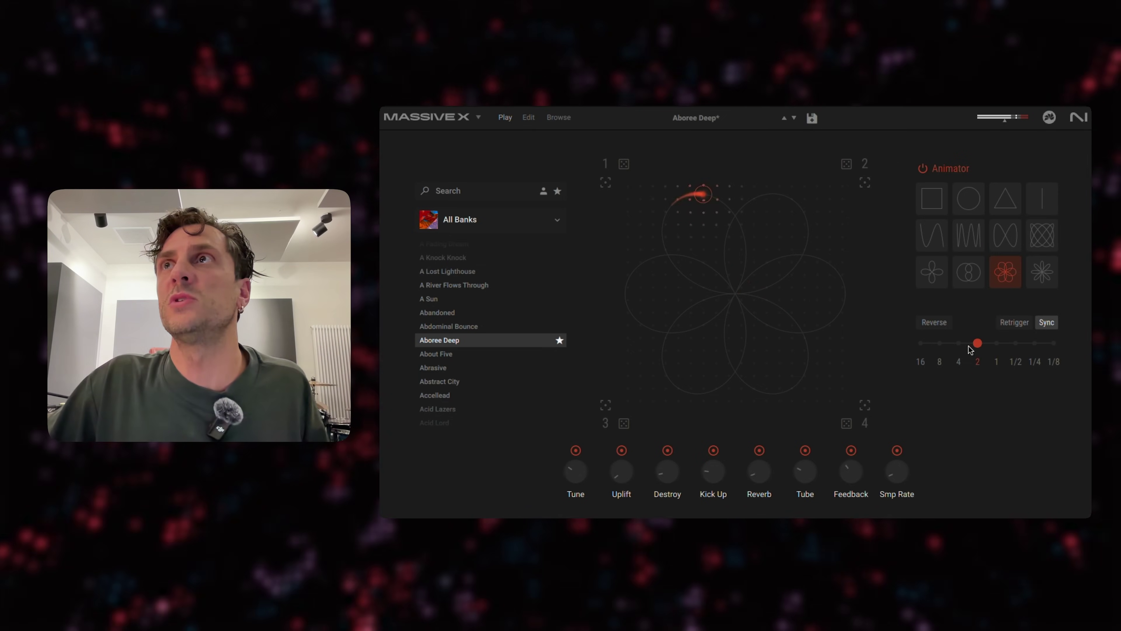
left_click(948, 320)
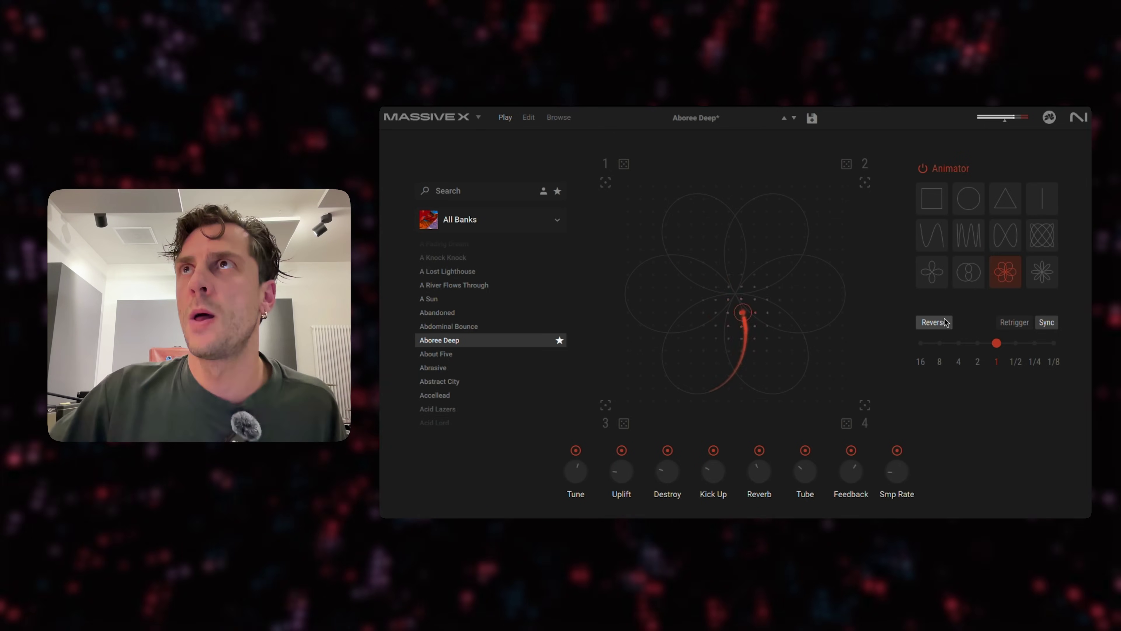
left_click(941, 321)
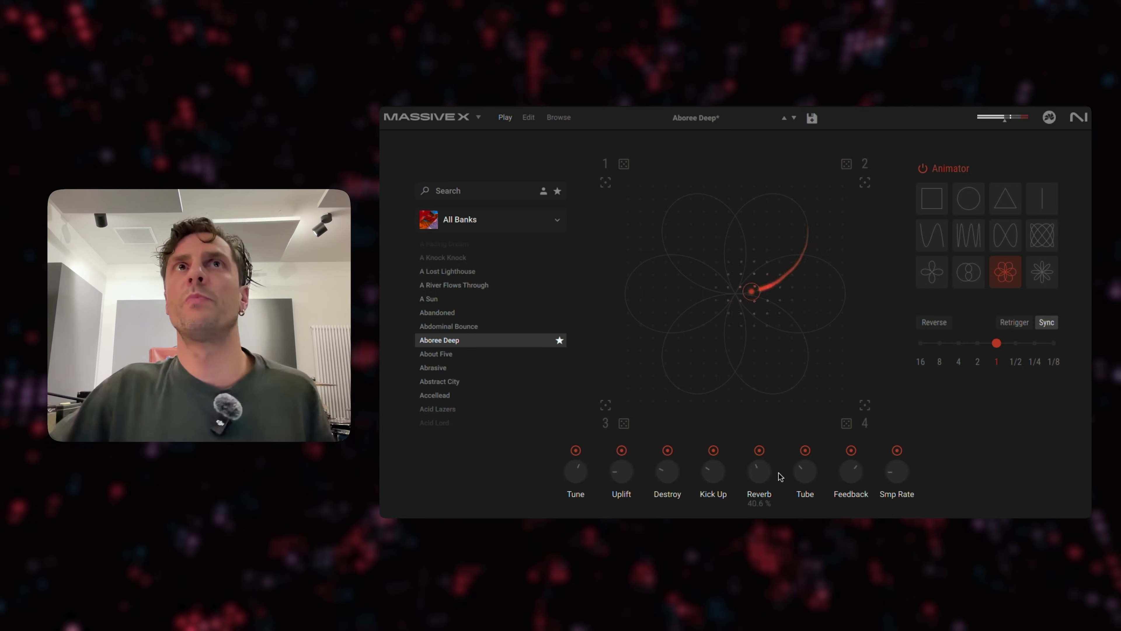
left_click(1022, 324)
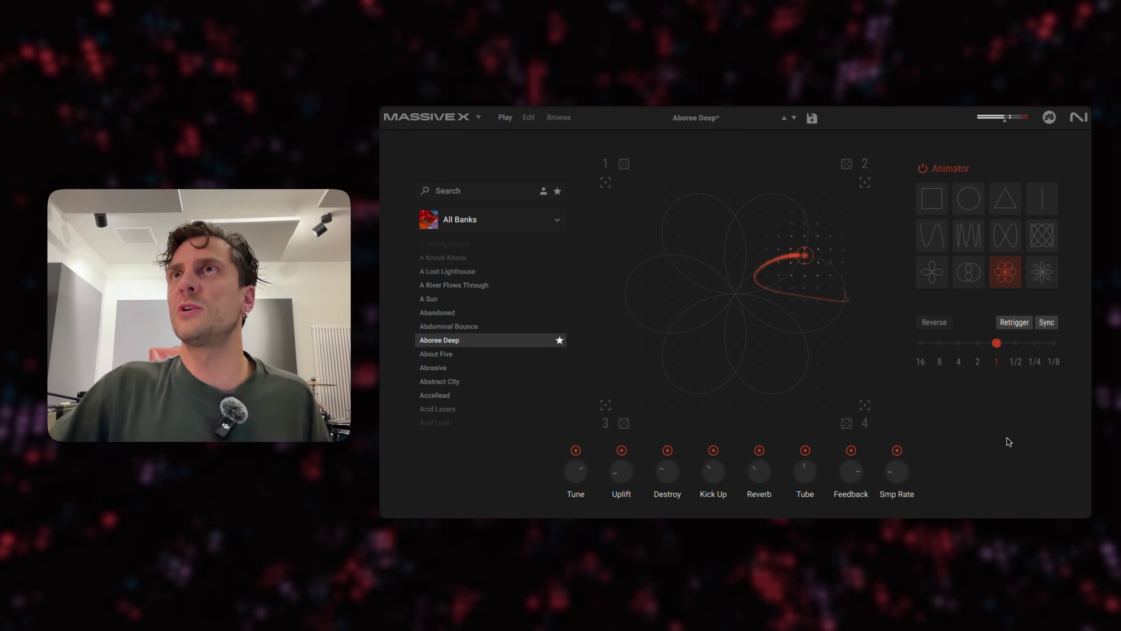
left_click(1035, 362)
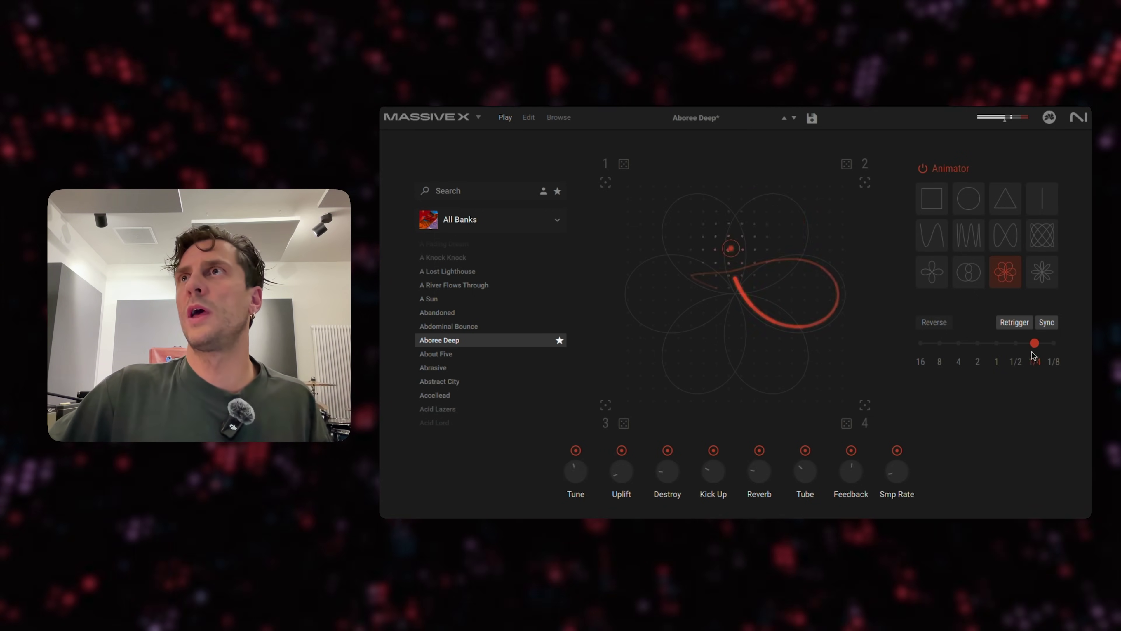
left_click(977, 361)
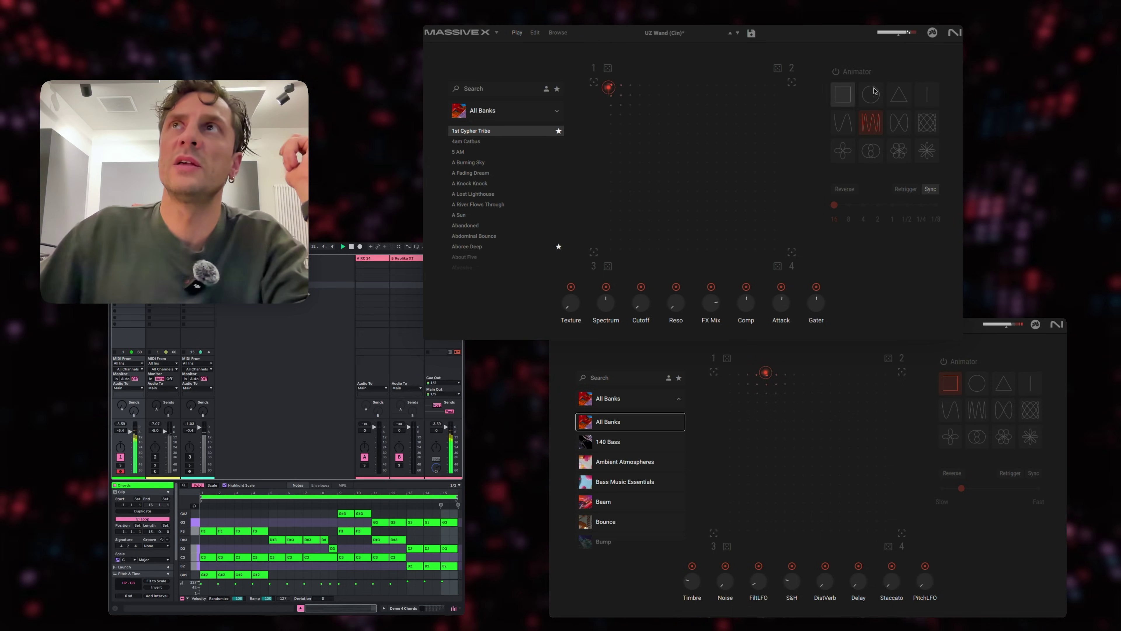
Turn on the Animator in the chord track's Massive X instance
left_click(836, 71)
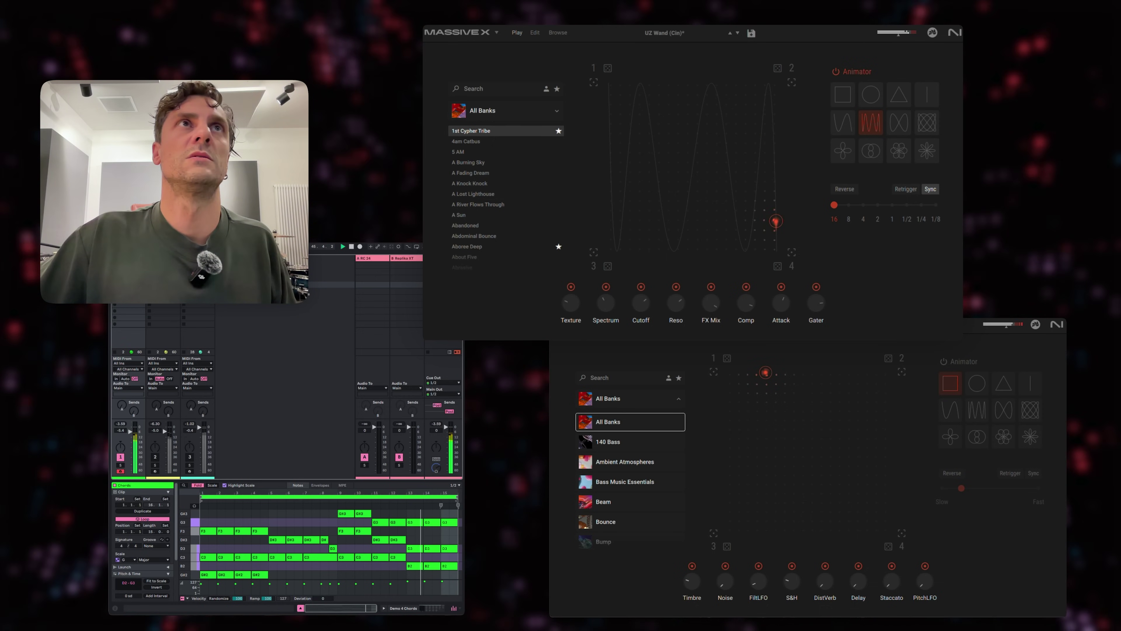
Select bars 7–9 of the Sub clip and lower track 2's volume to -24.6 dB
left_click_drag(303, 526, 341, 526)
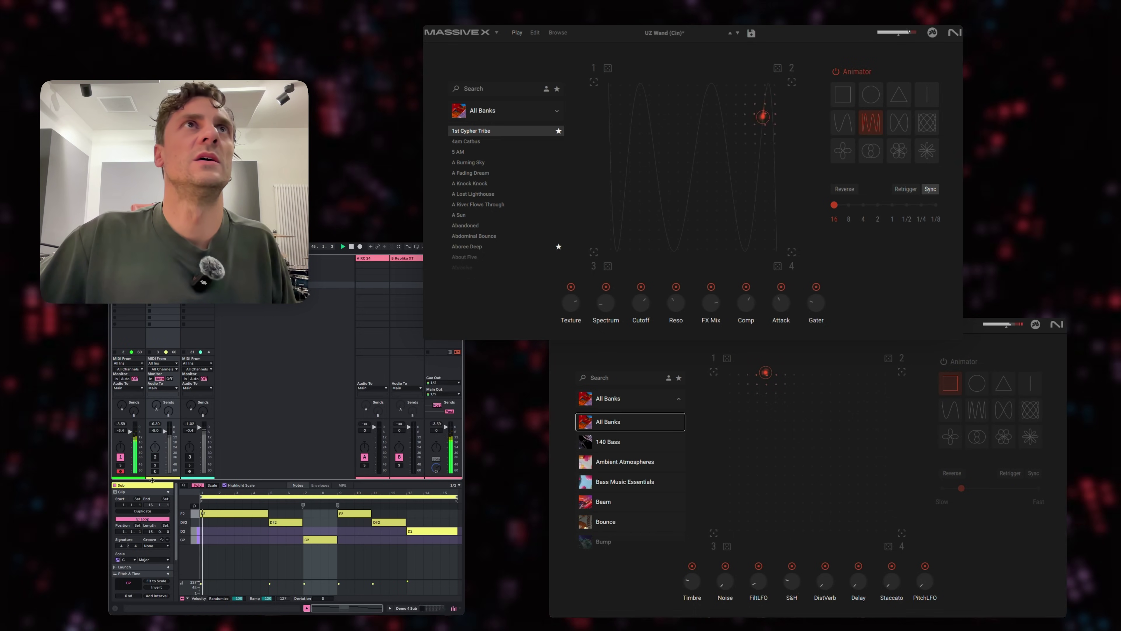
mouse_move(155, 430)
left_mouse_down()
mouse_move(155, 460)
mouse_move(155, 417)
left_mouse_up()
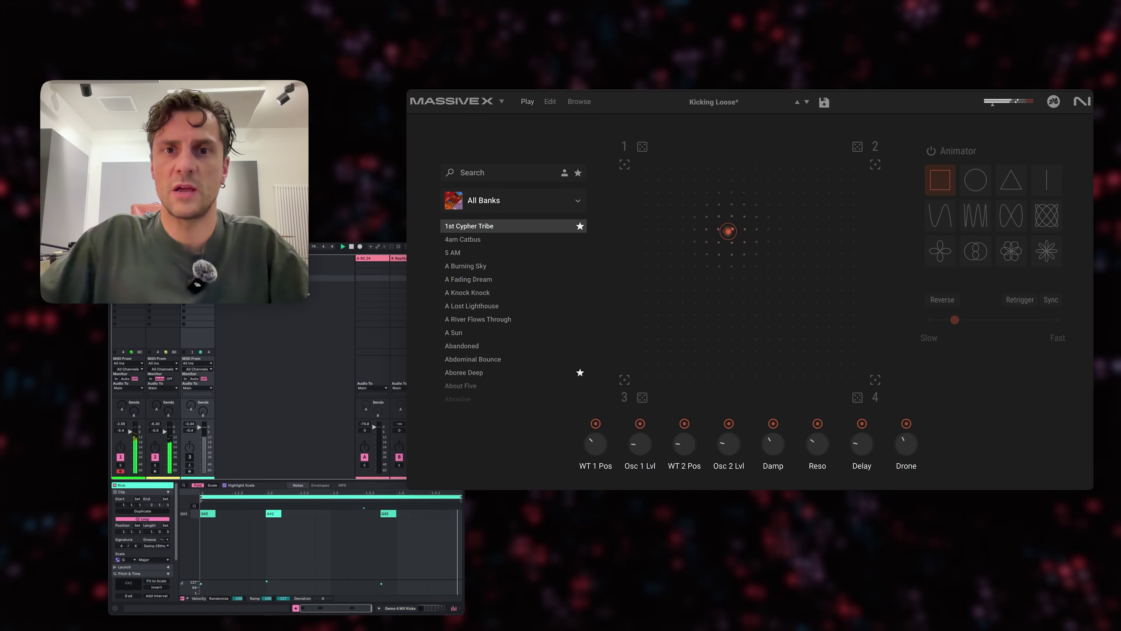
Solo kick track 3 and show its clip's Morpher - X automation envelope
left_click(189, 465)
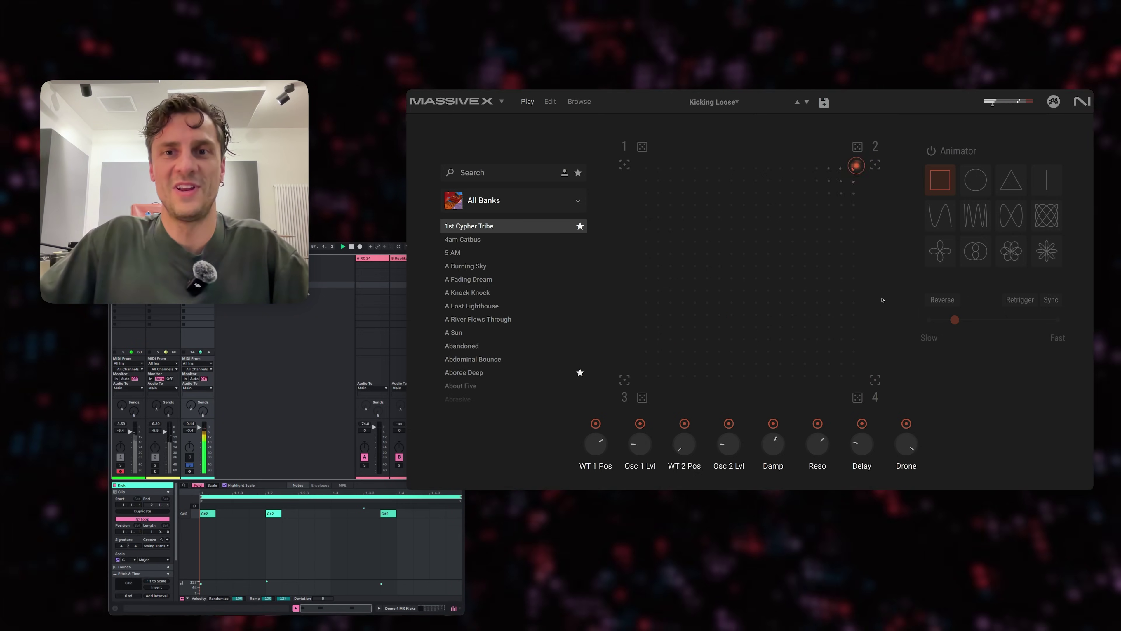
left_click(321, 484)
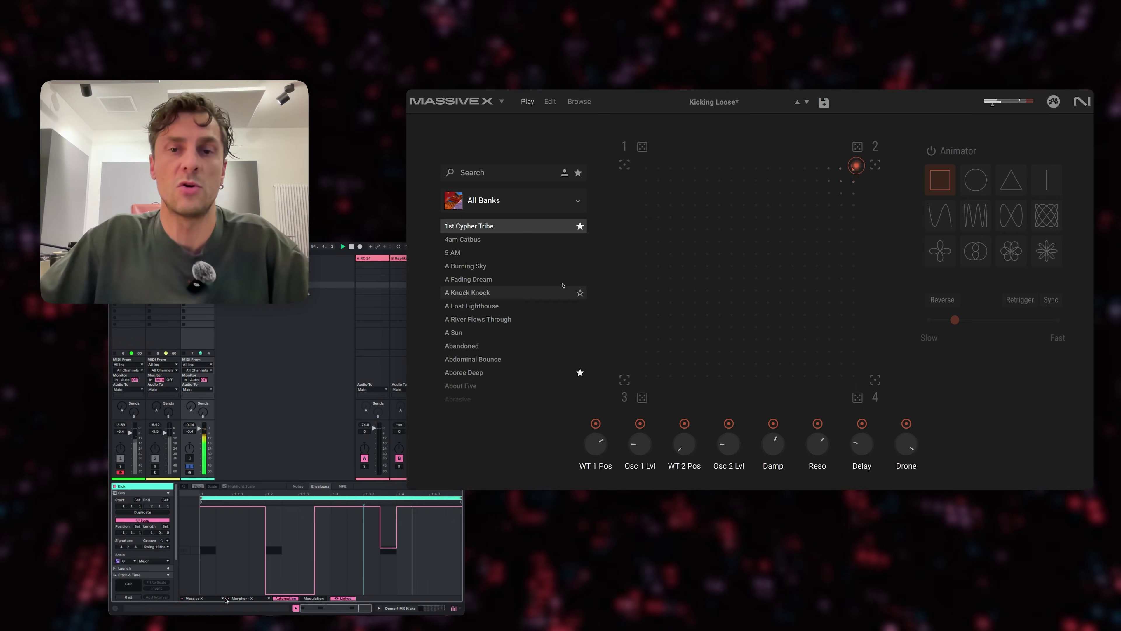
Switch the envelope to Morpher - Y, then show the Massive X device macros
left_click(248, 598)
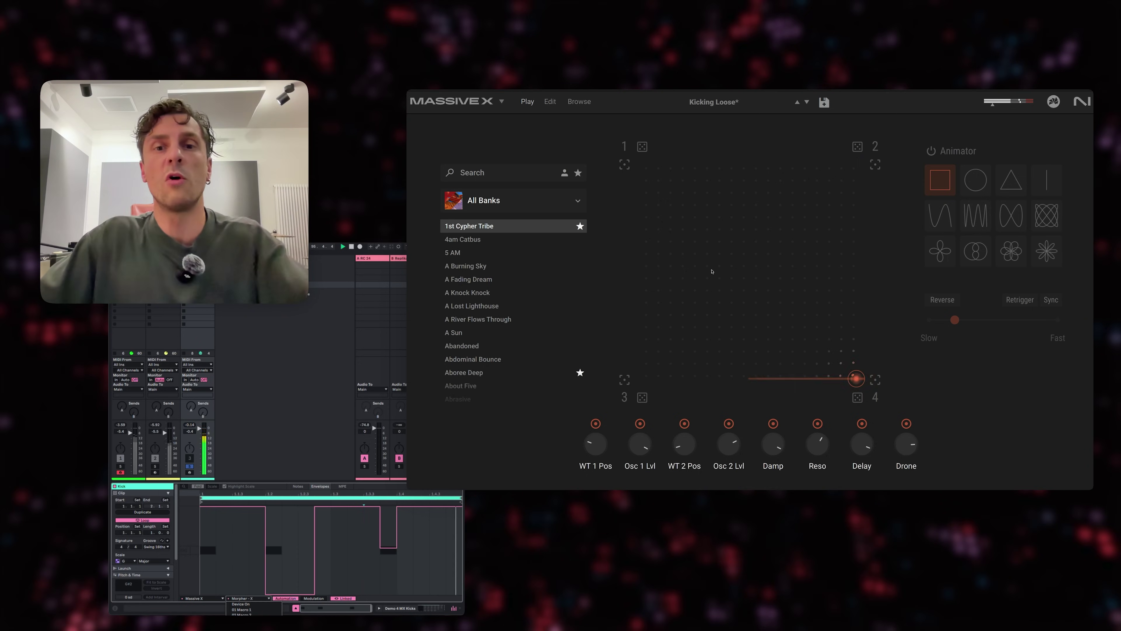
left_click(252, 609)
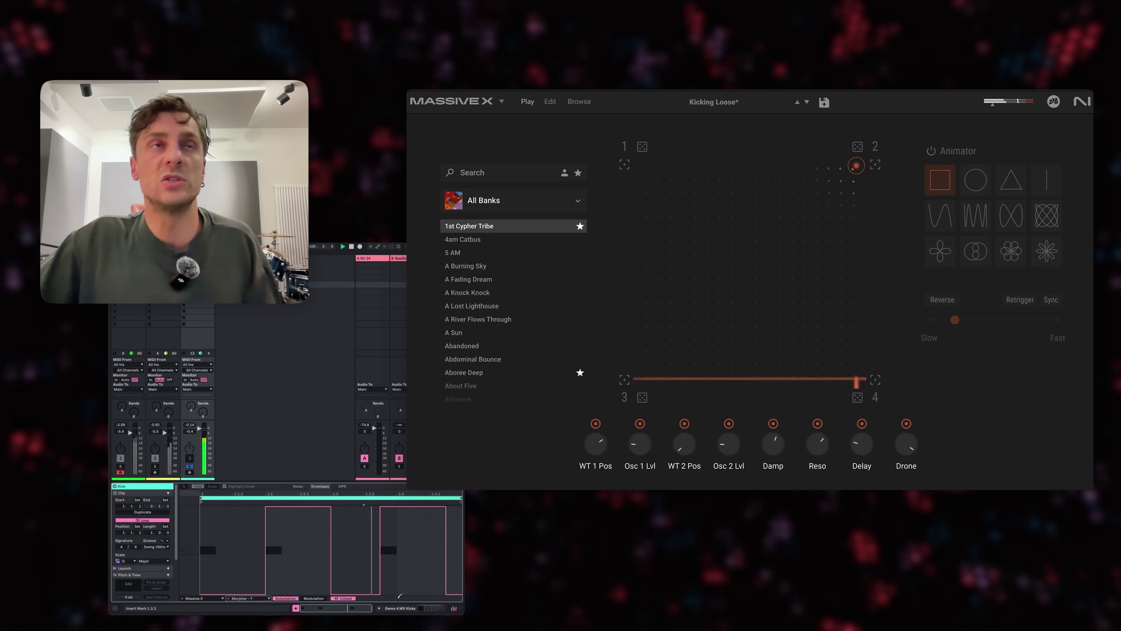
key("shift+Tab")
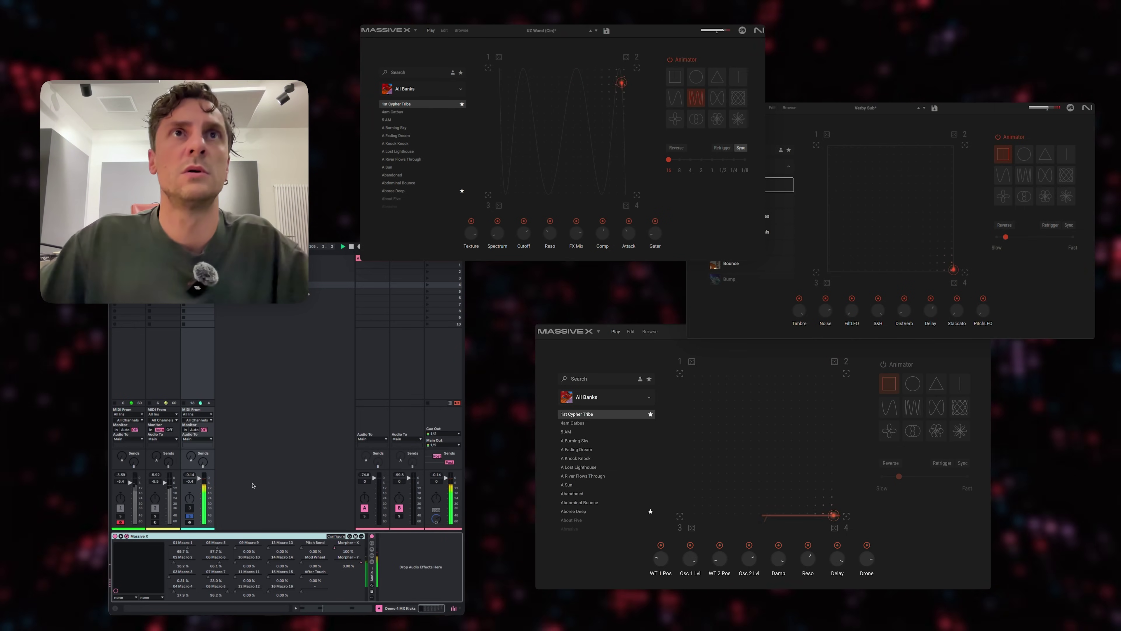
Unsolo track 3 so all three Massive X instances play together
left_click(190, 515)
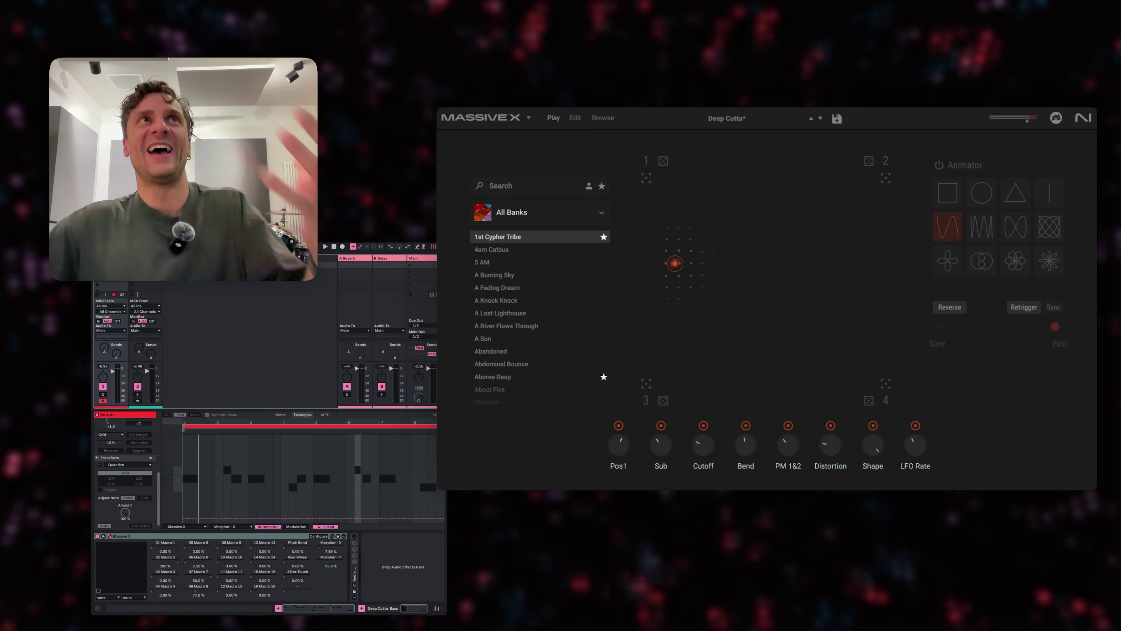
Show the bass clip's MIDI notes and velocity lane in the clip view
left_click(281, 414)
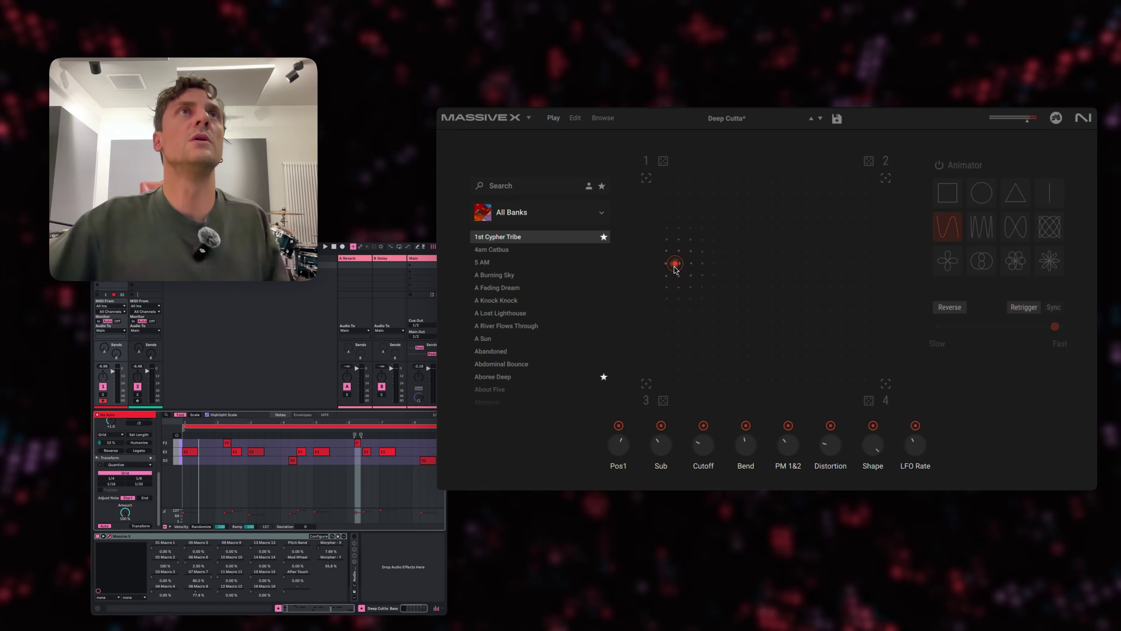
Play the track and sweep the Morpher XY point around the pad, ending near the upper left
key("space")
left_click_drag(675, 270, 865, 266)
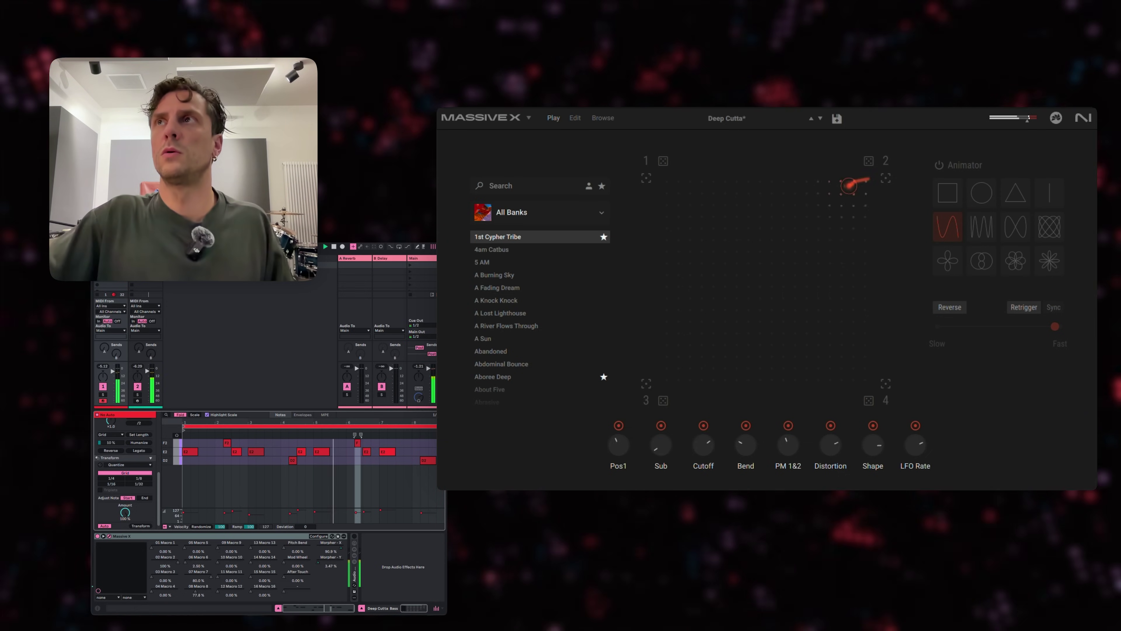
left_click_drag(784, 213, 715, 382)
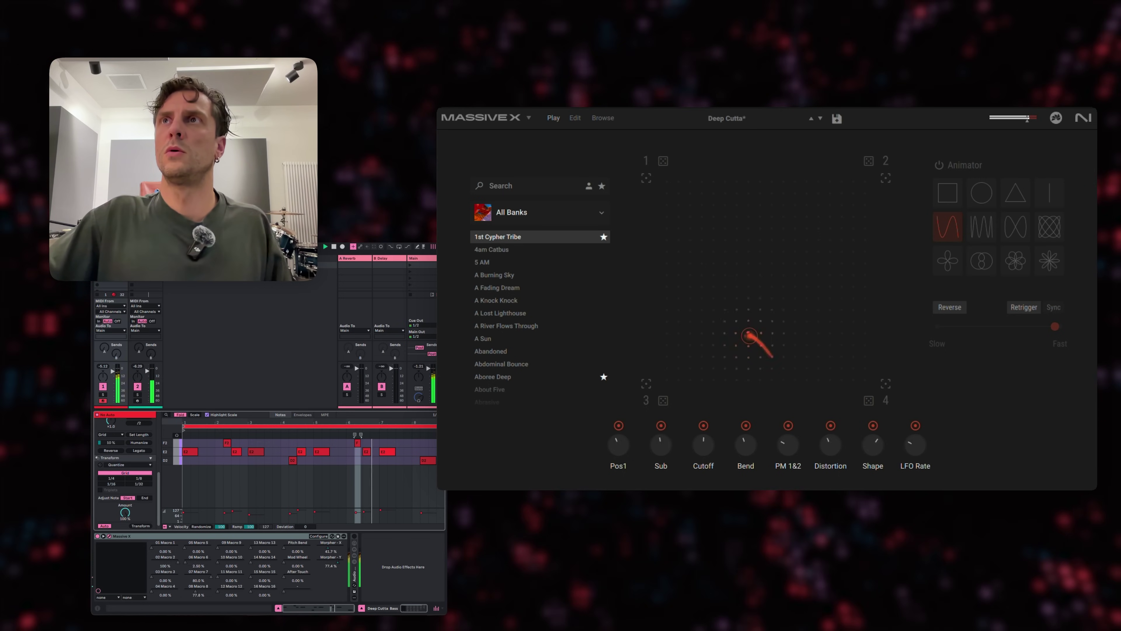
left_click_drag(664, 351, 769, 291)
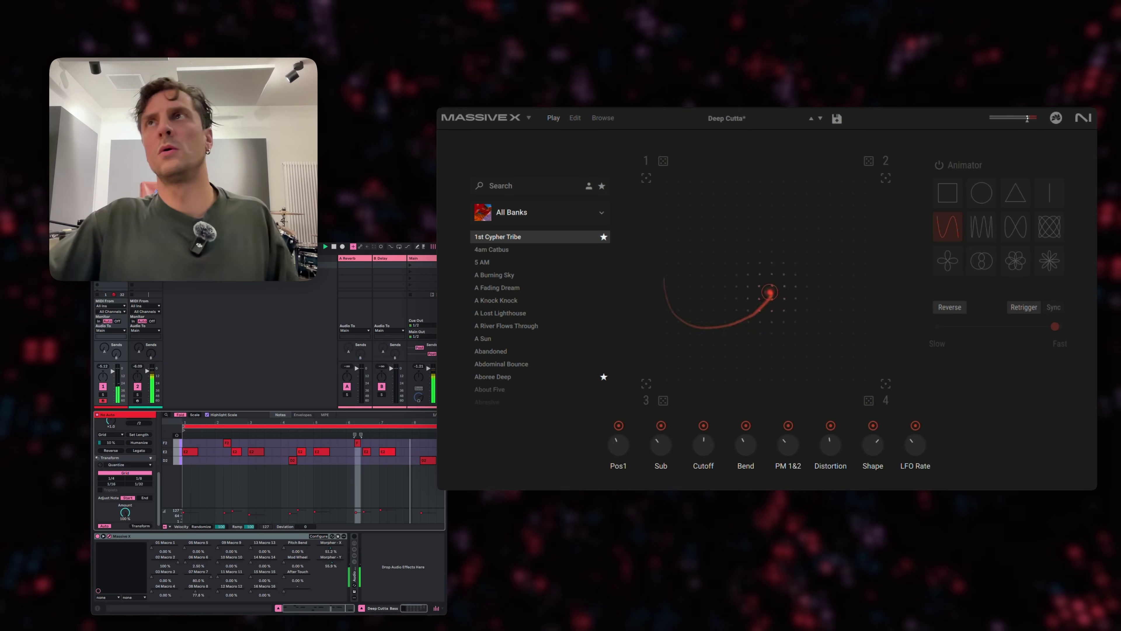
left_click_drag(708, 268, 674, 265)
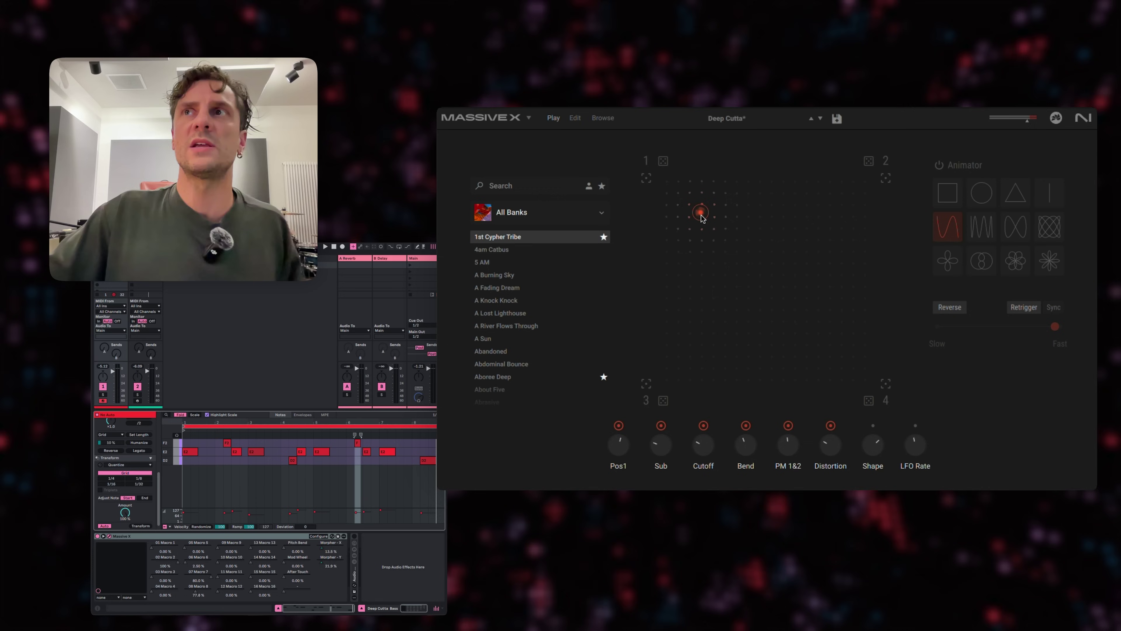
Start playback and sweep the morph point from upper left around the pad to the right and back
key("space")
left_click_drag(701, 213, 868, 293)
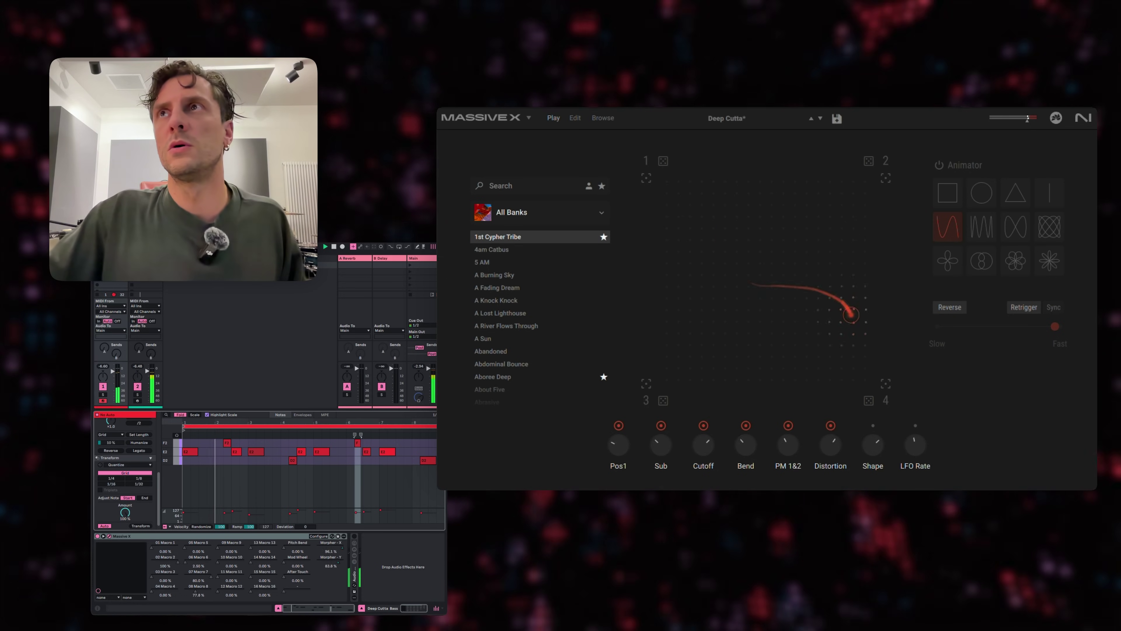
left_click_drag(780, 383, 863, 257)
left_click_drag(853, 351, 844, 381)
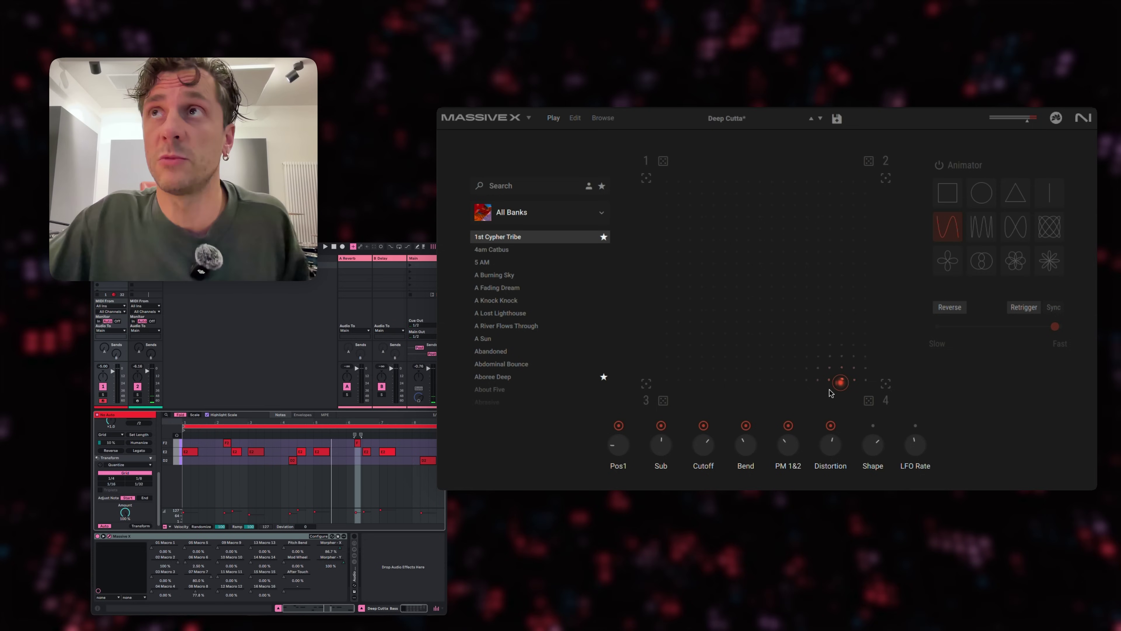
left_click_drag(840, 382, 818, 278)
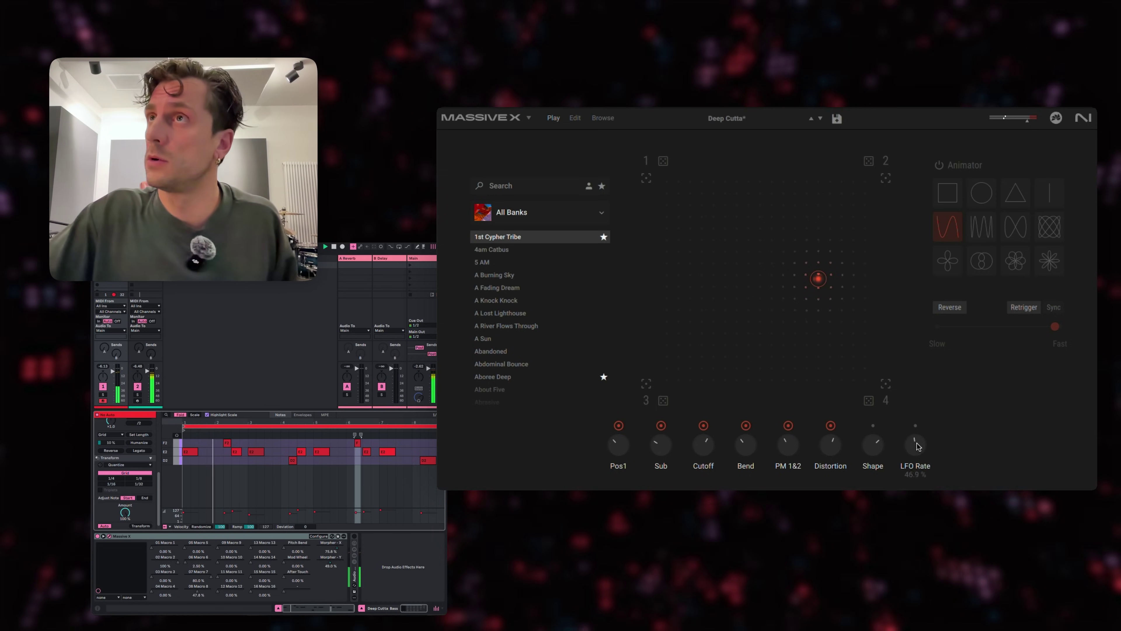
Raise LFO Rate to about 99.7%, nudge Shape up, and move the morph point toward corner 1
left_click_drag(921, 472, 927, 259)
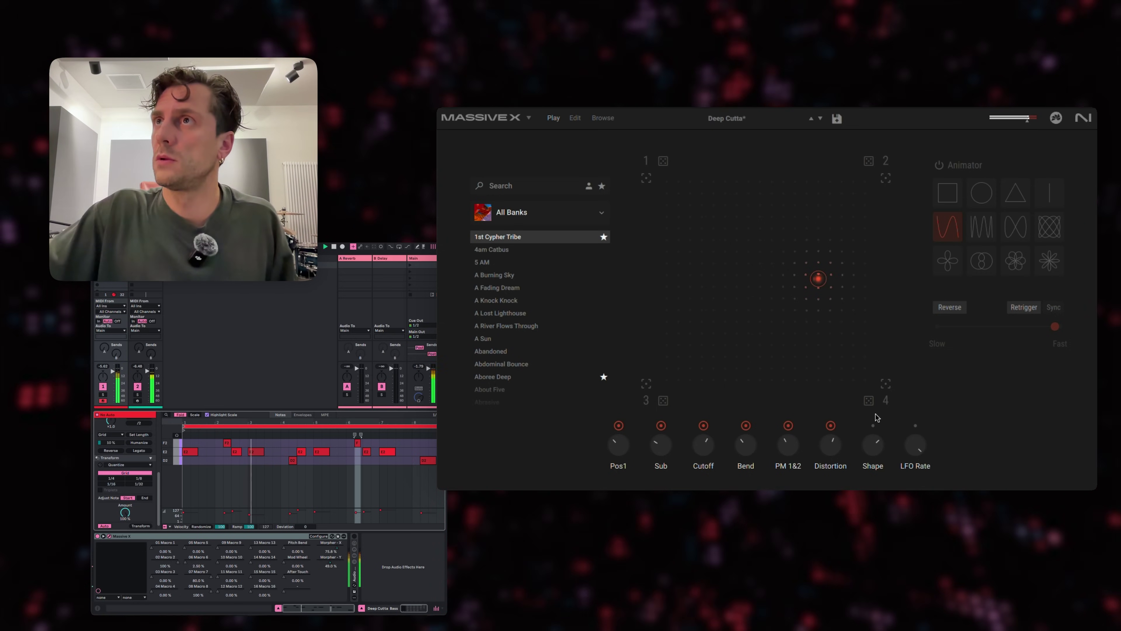
left_click_drag(873, 445, 873, 440)
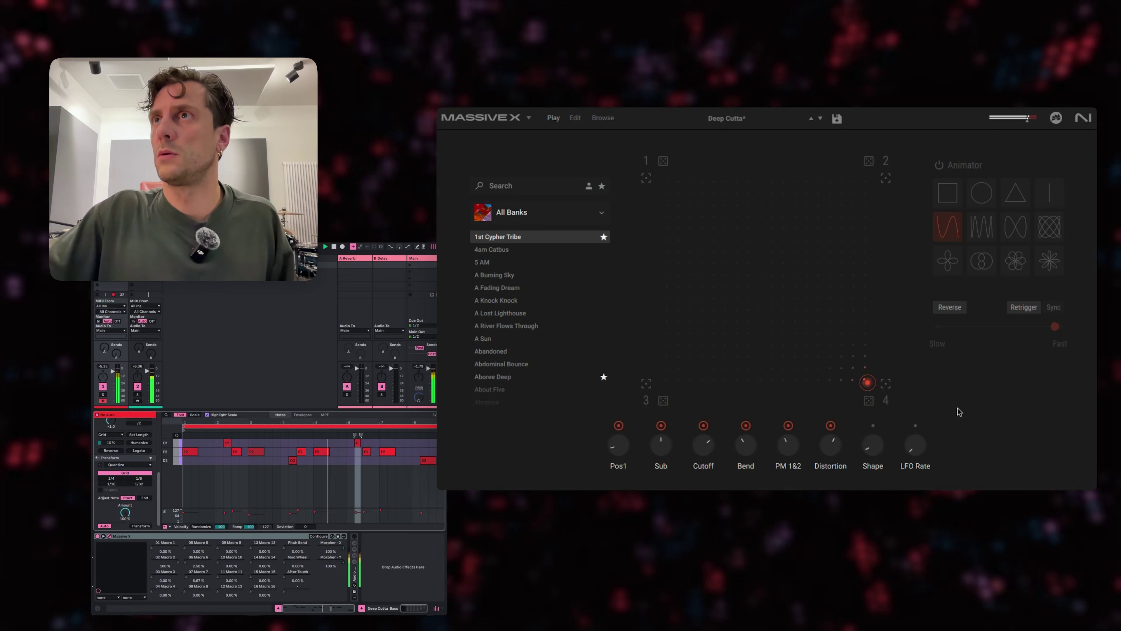
left_click_drag(856, 371, 696, 329)
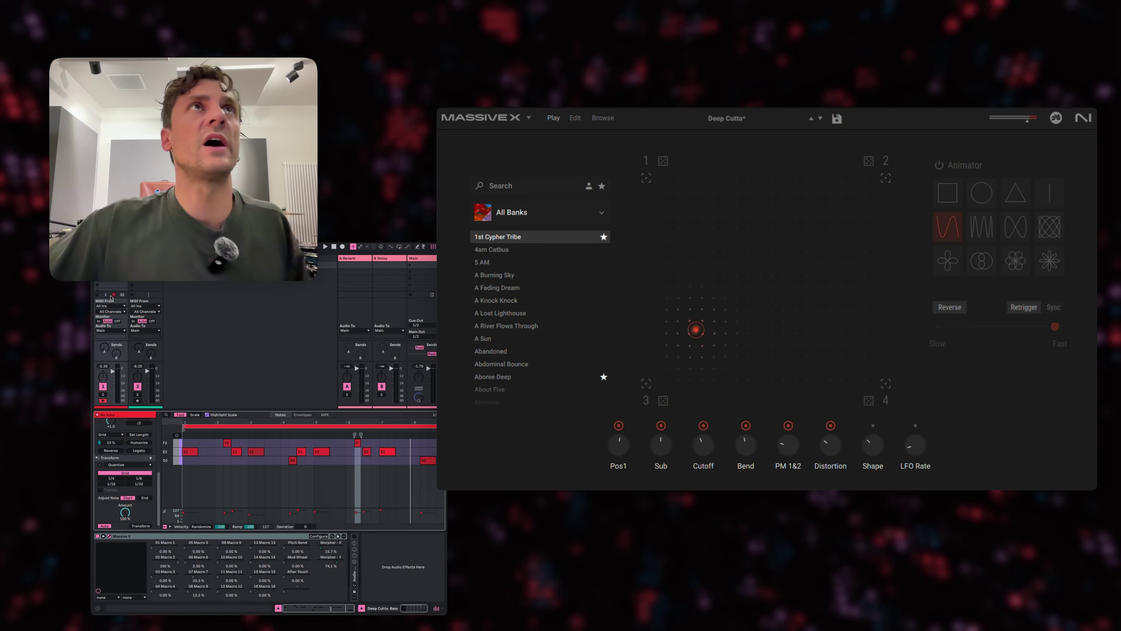
Show the clip's automation envelope for Massive X Macro 7
left_click(301, 416)
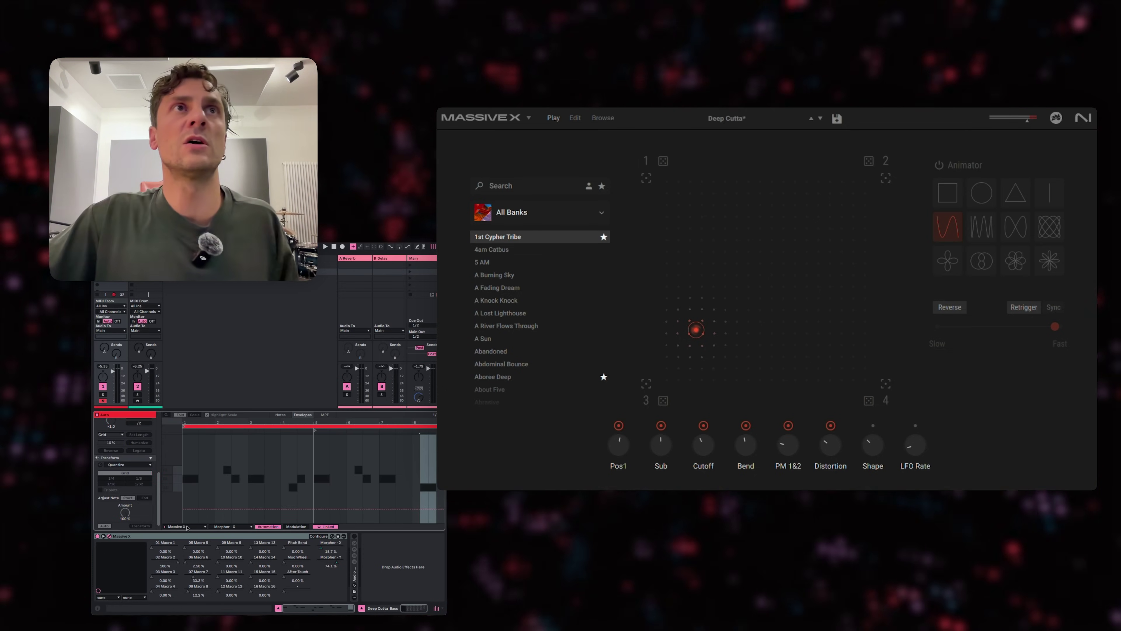
left_click(226, 526)
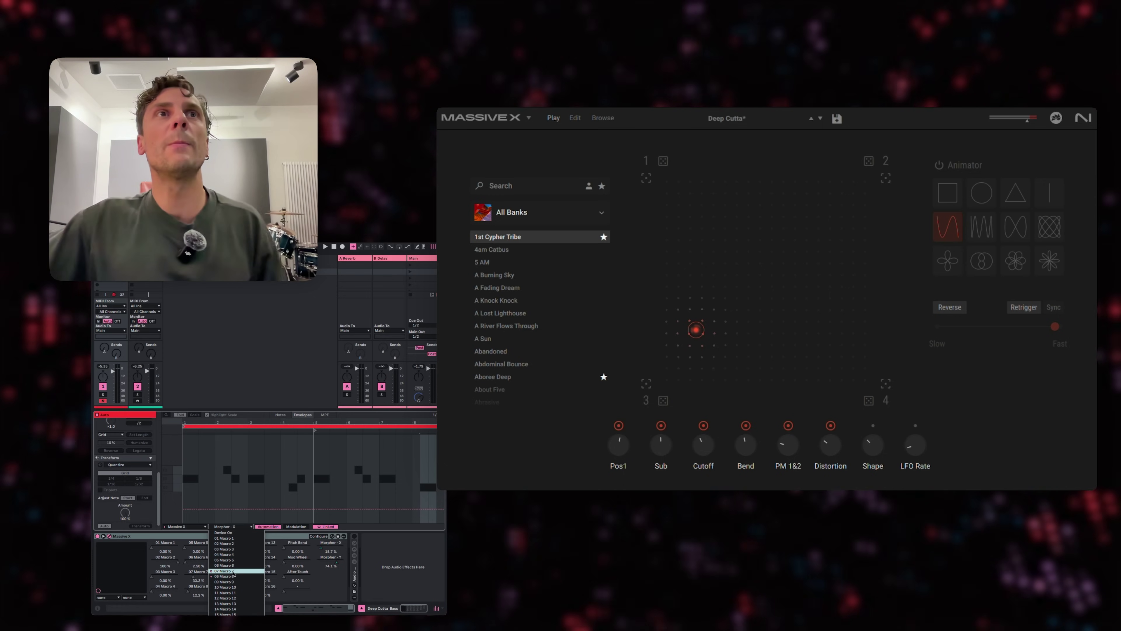
left_click(233, 571)
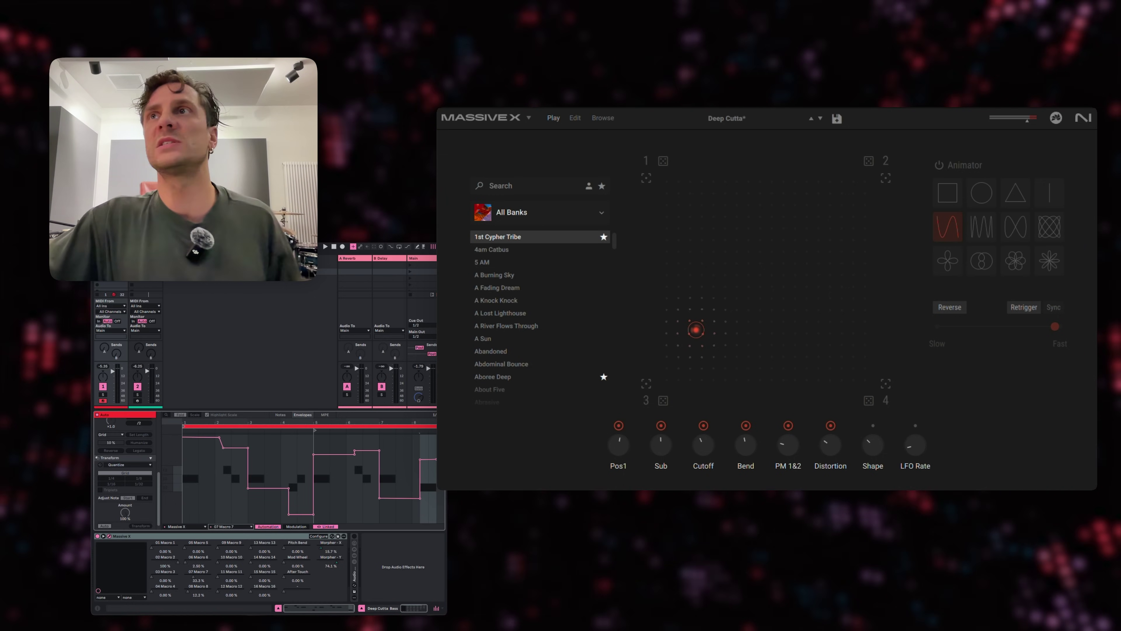
Switch the envelope to Macro 8's stepped automation and start playback
mouse_move(875, 452)
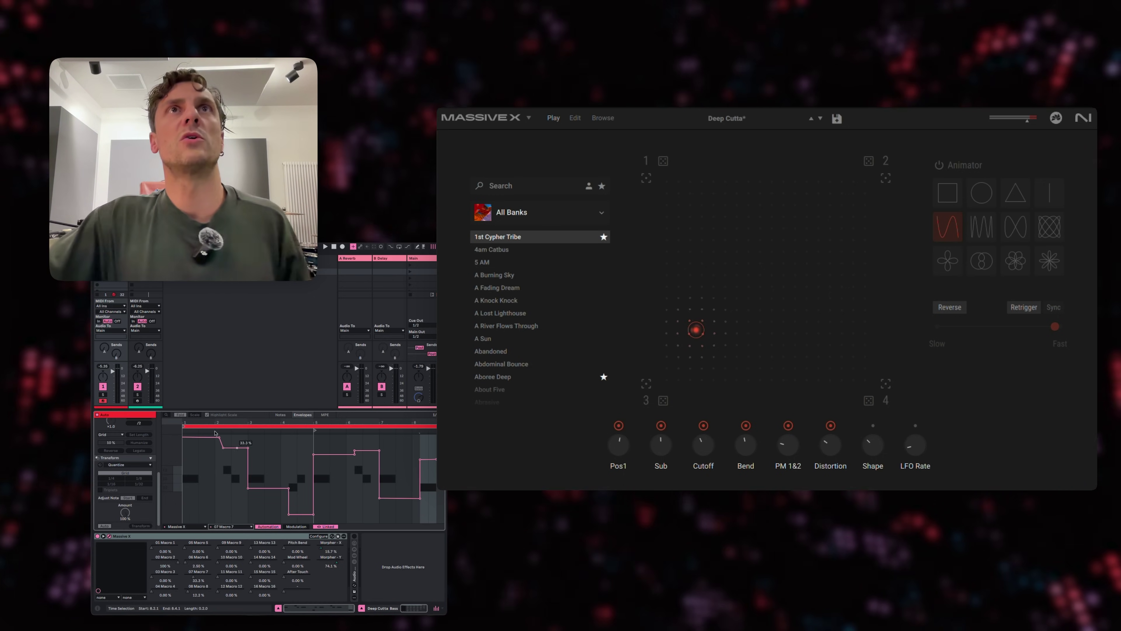
left_click(235, 526)
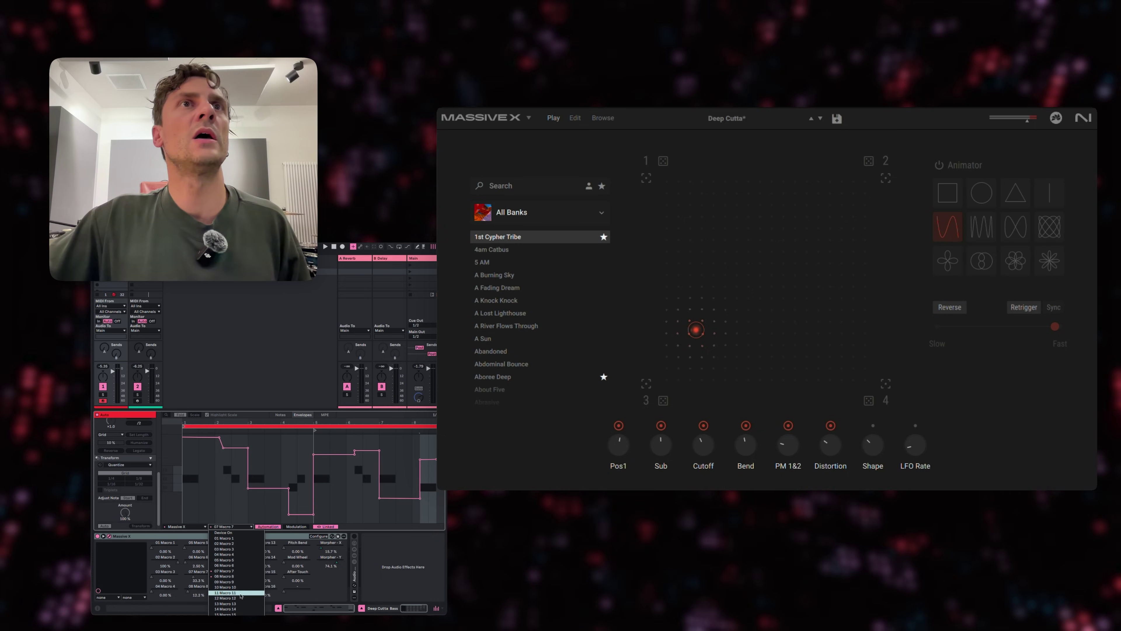
left_click(234, 578)
key("space")
mouse_move(875, 477)
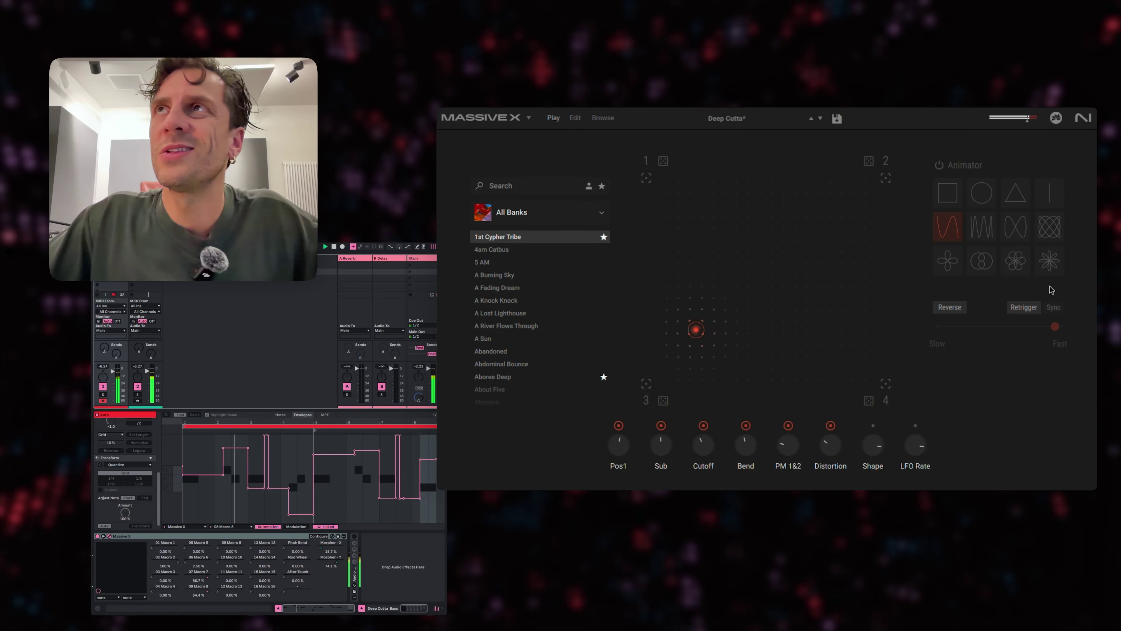
Switch on the Animator with the crossed pattern shape and slow its speed slightly
left_click(962, 169)
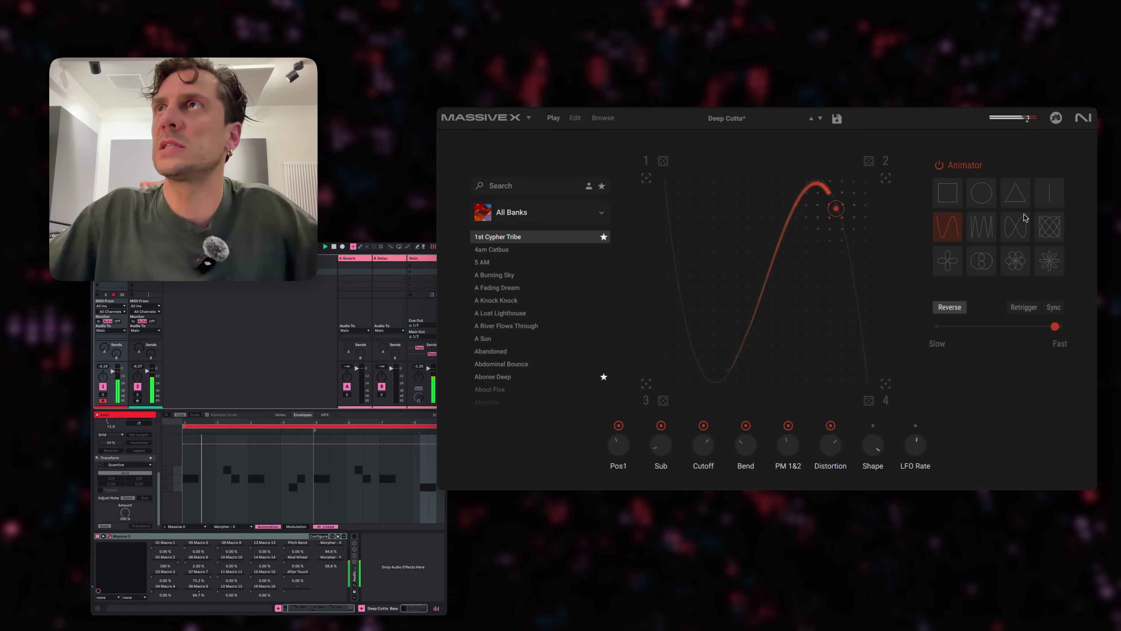
left_click(1051, 229)
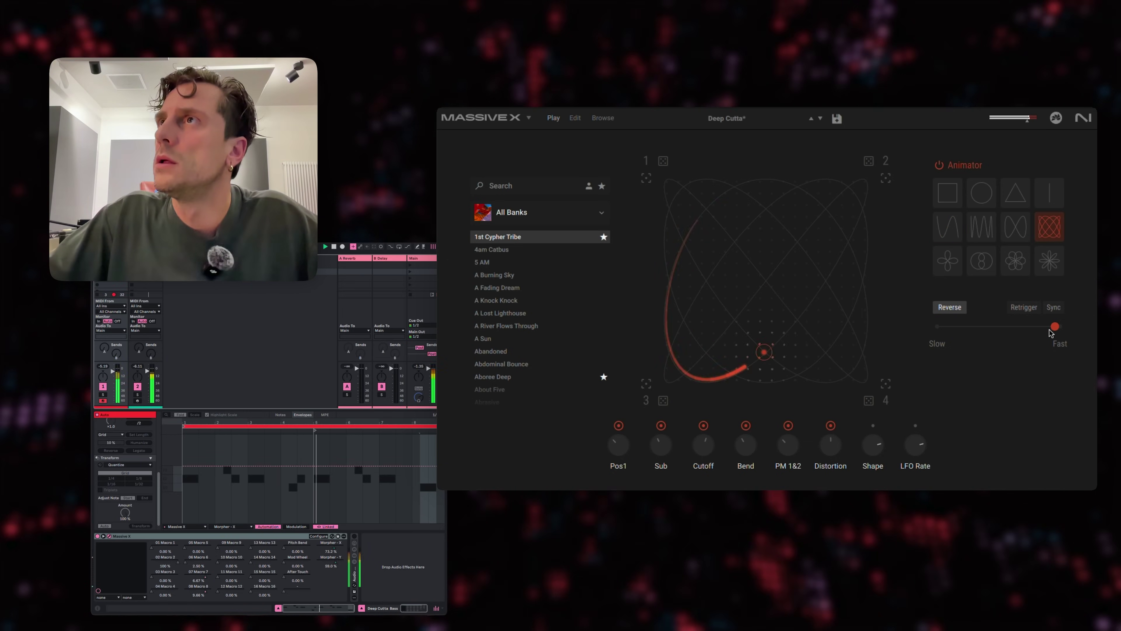
left_click_drag(1054, 327, 996, 340)
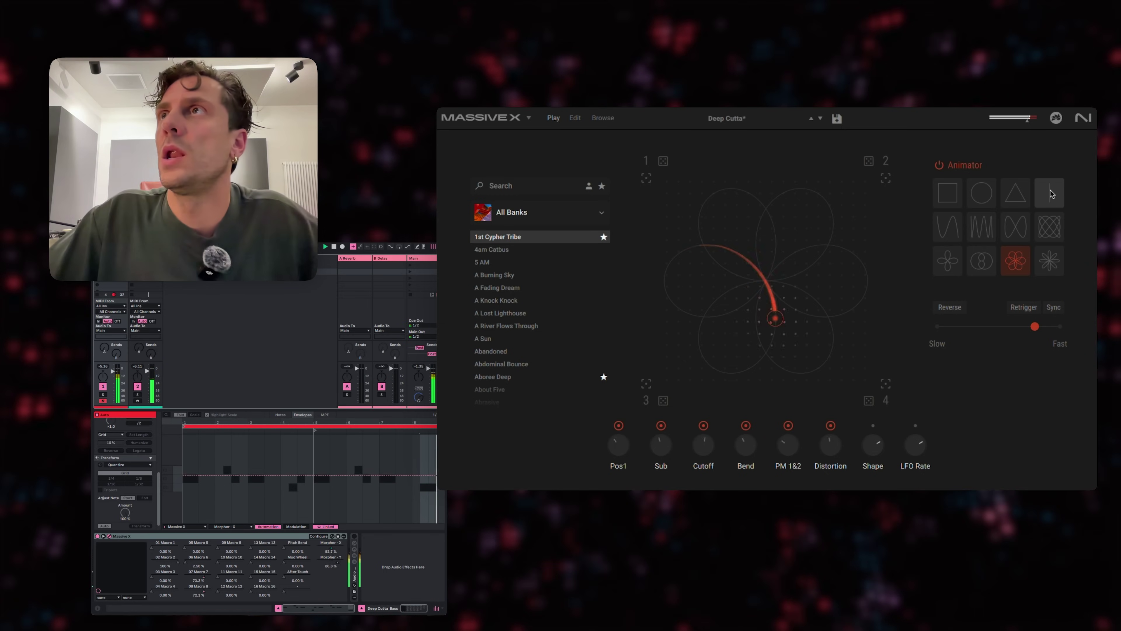
Set the Animator to a vertical line with Retrigger, Sync at 1/4, then try triangle and petal shapes
left_click(1050, 193)
left_click(1024, 307)
left_click(1054, 307)
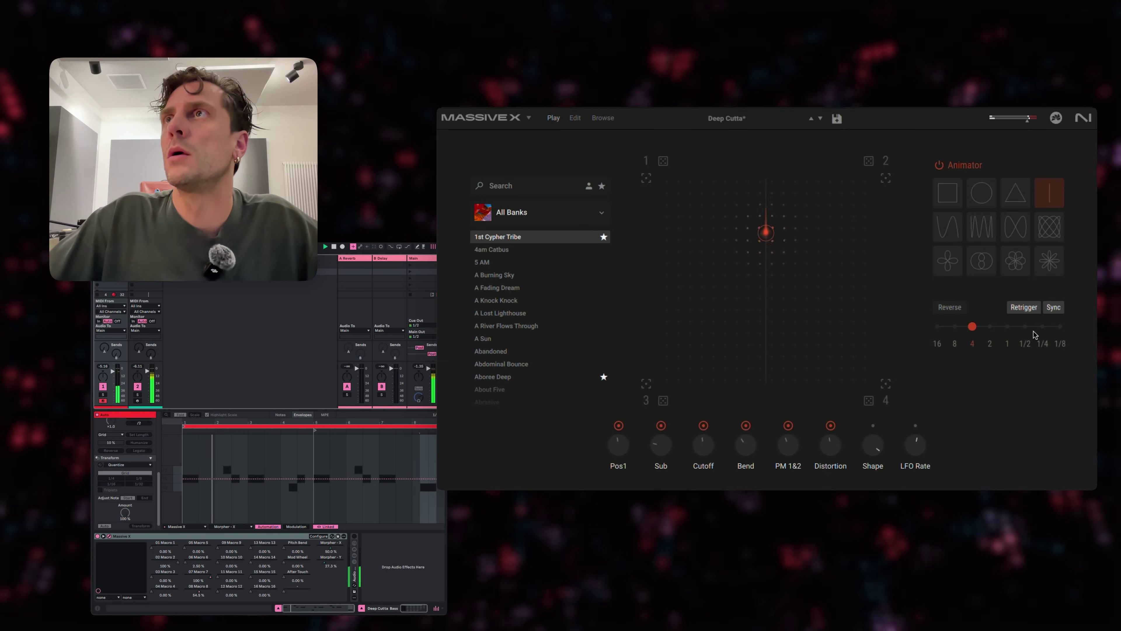
left_click(1042, 327)
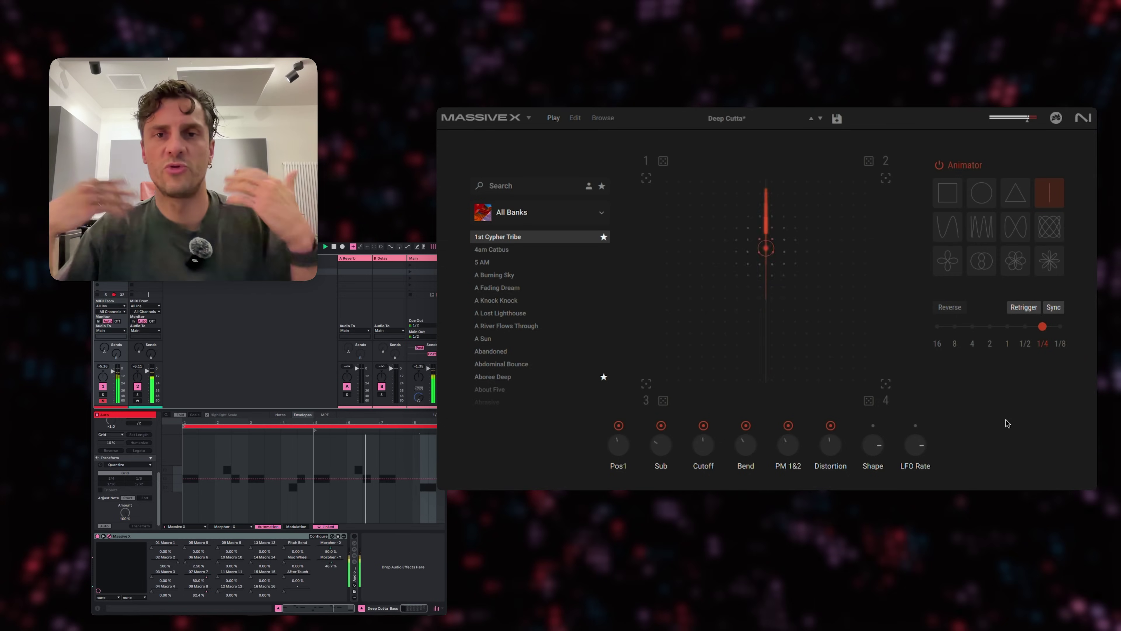
left_click(1005, 202)
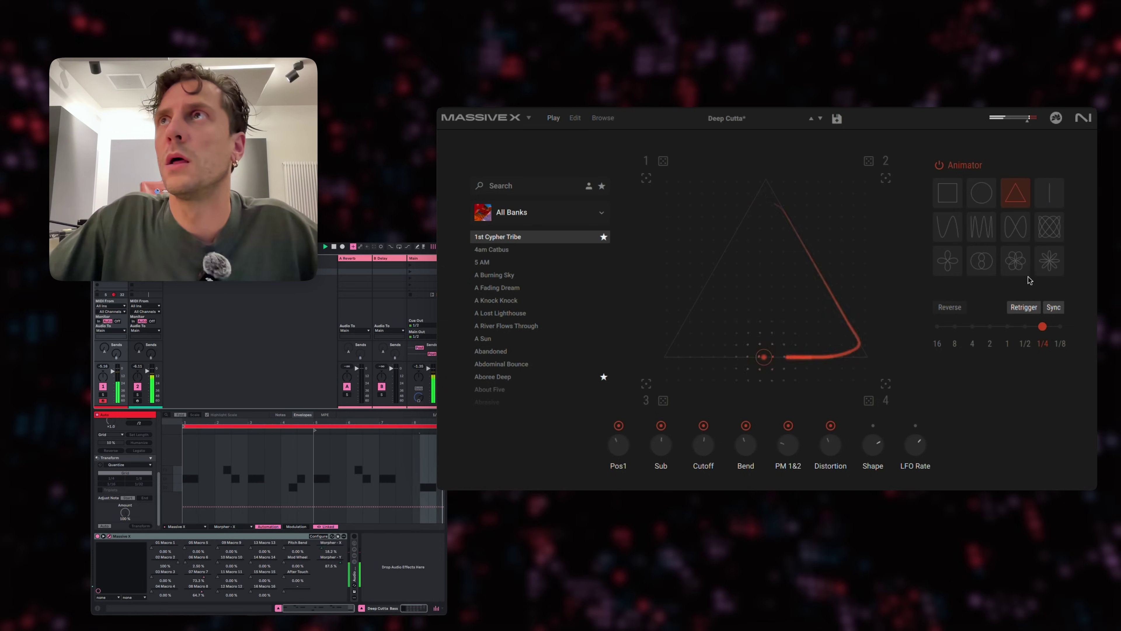
left_click(948, 261)
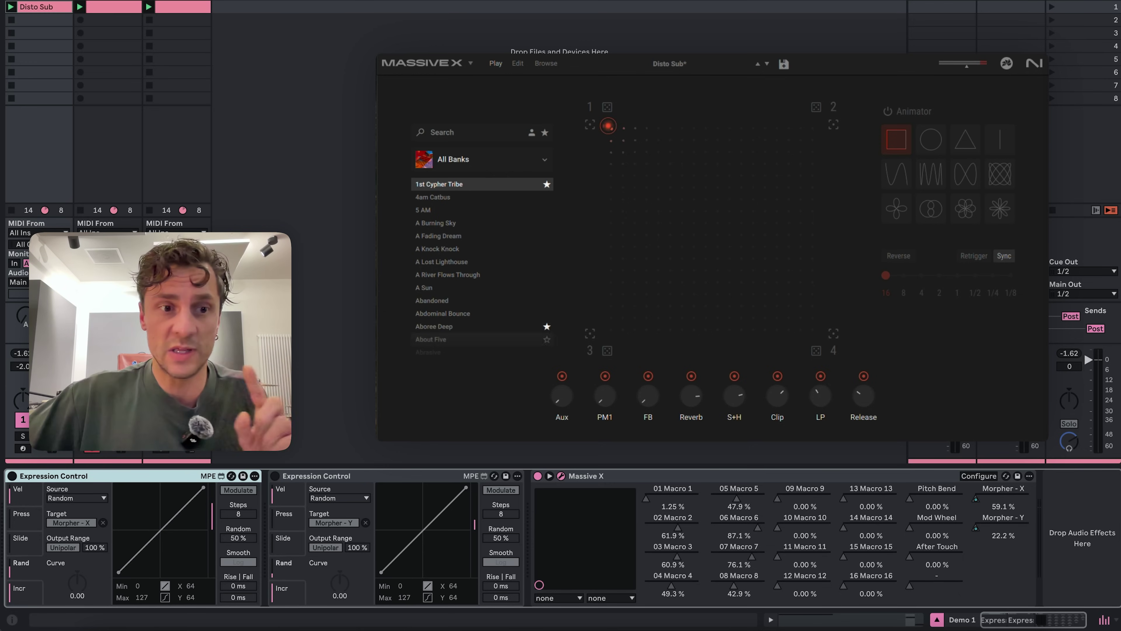
left_click(131, 61)
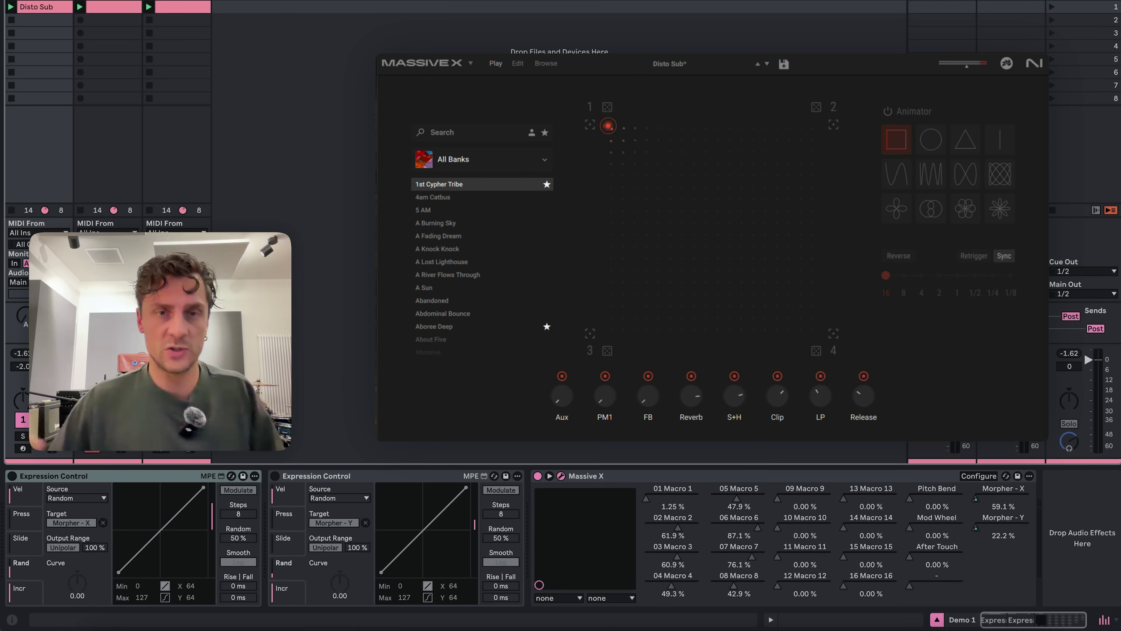
key("super+alt+b")
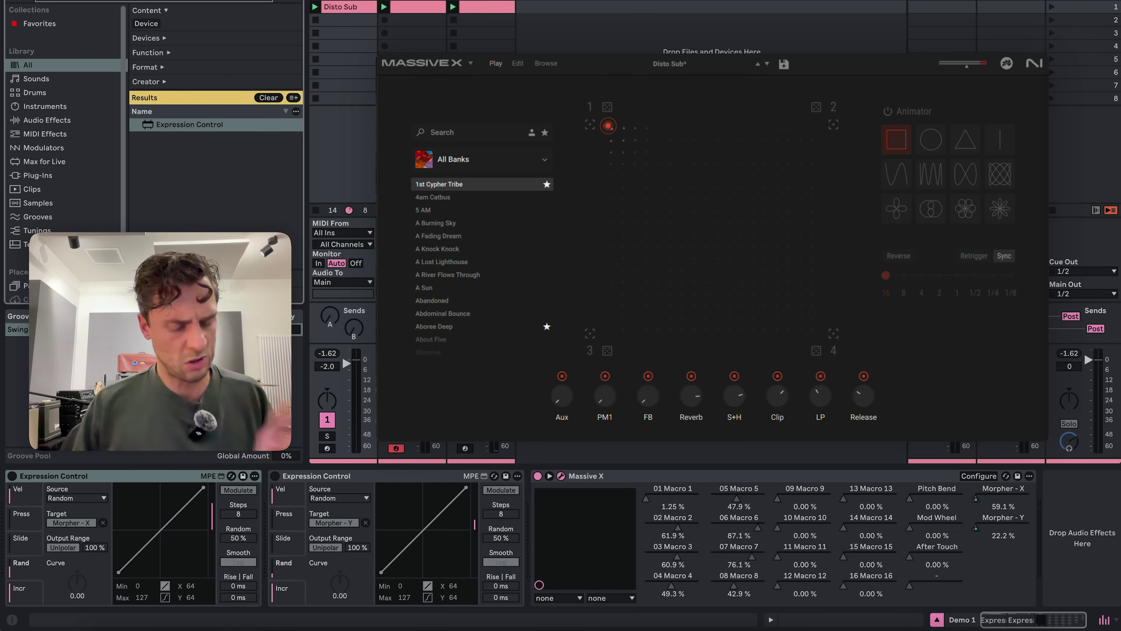
key("Escape")
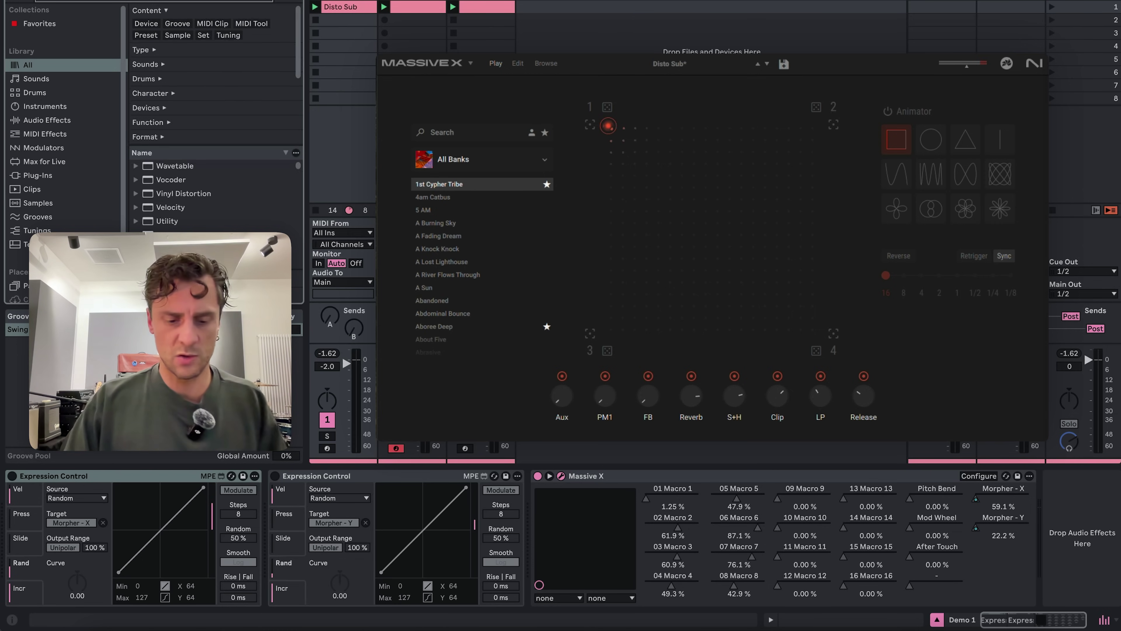
key("super+f")
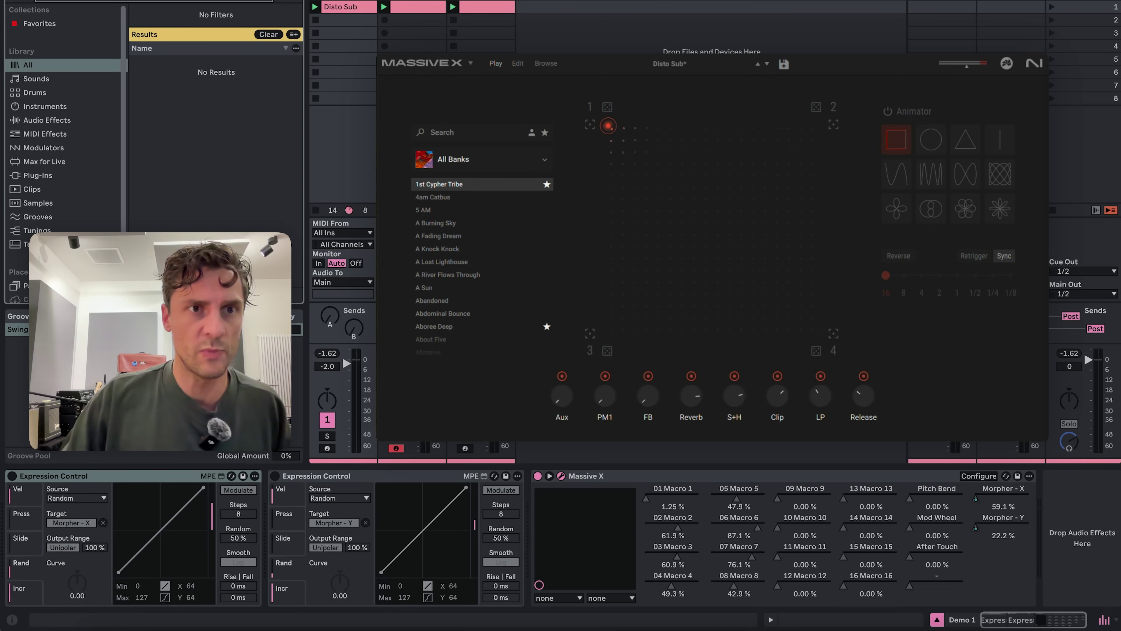
type("expression")
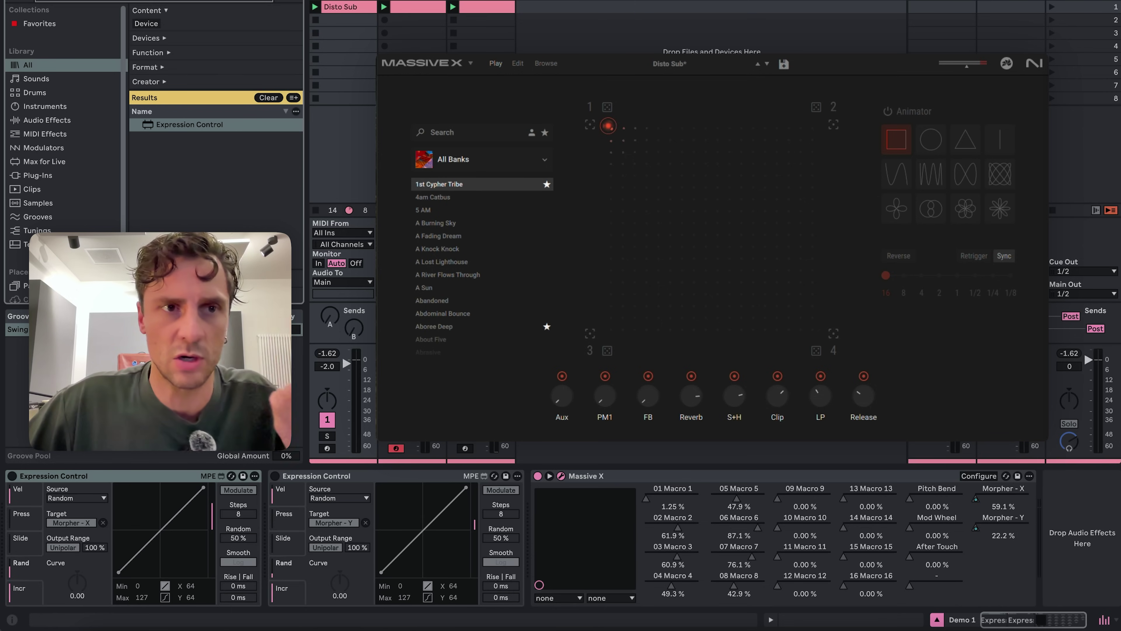
Clear the browser search and switch on both Expression Control devices
left_click(146, 23)
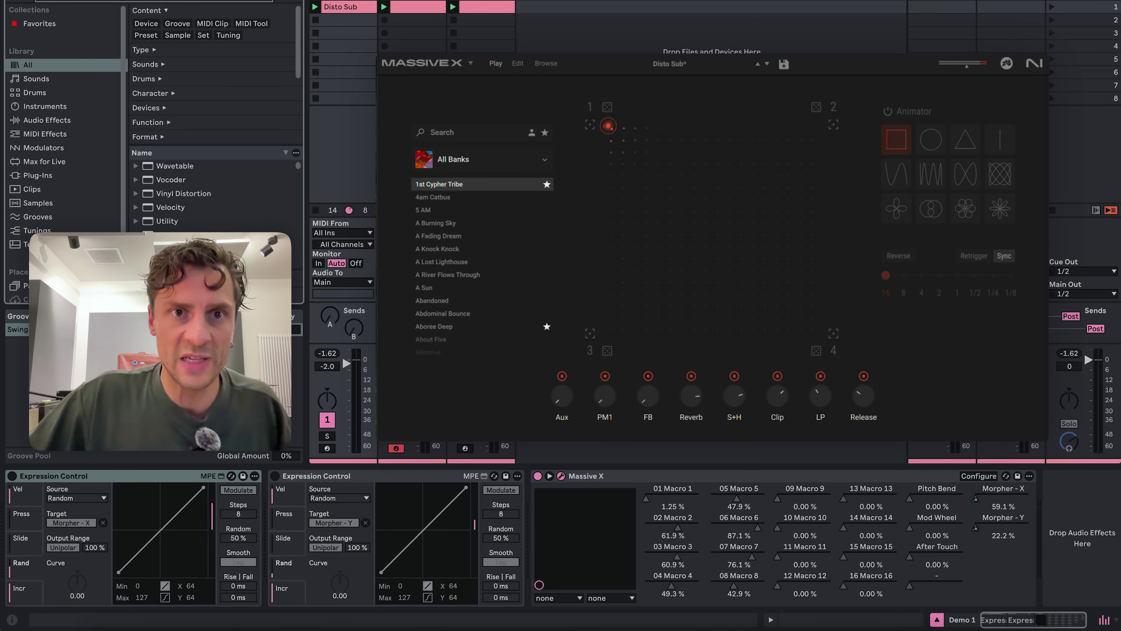
left_click(372, 486)
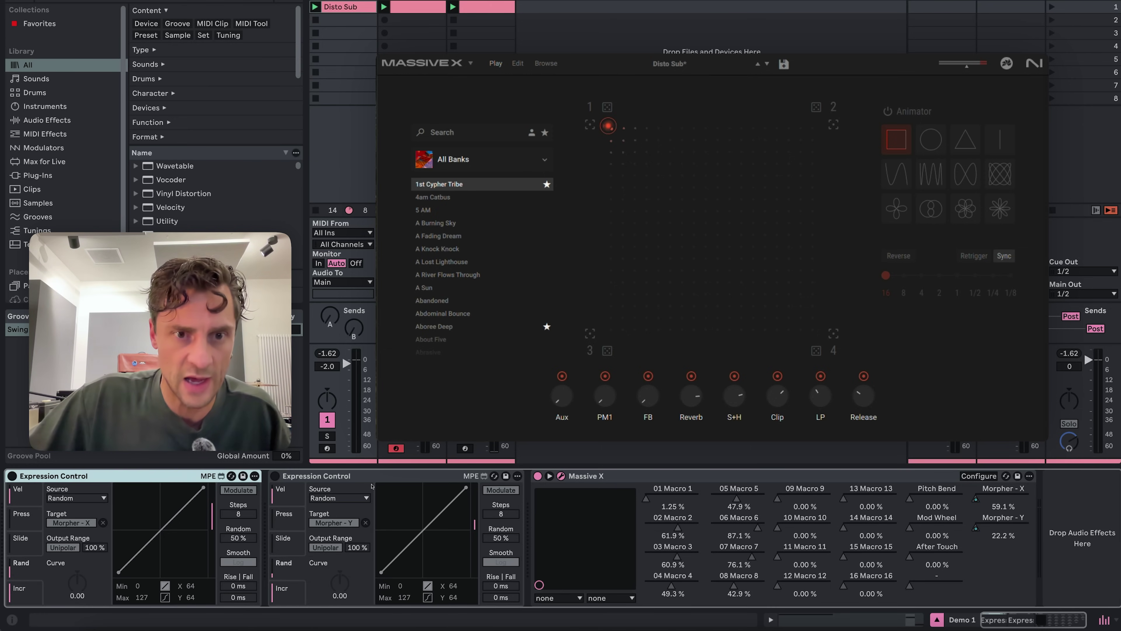
left_click(371, 486)
left_click(12, 475)
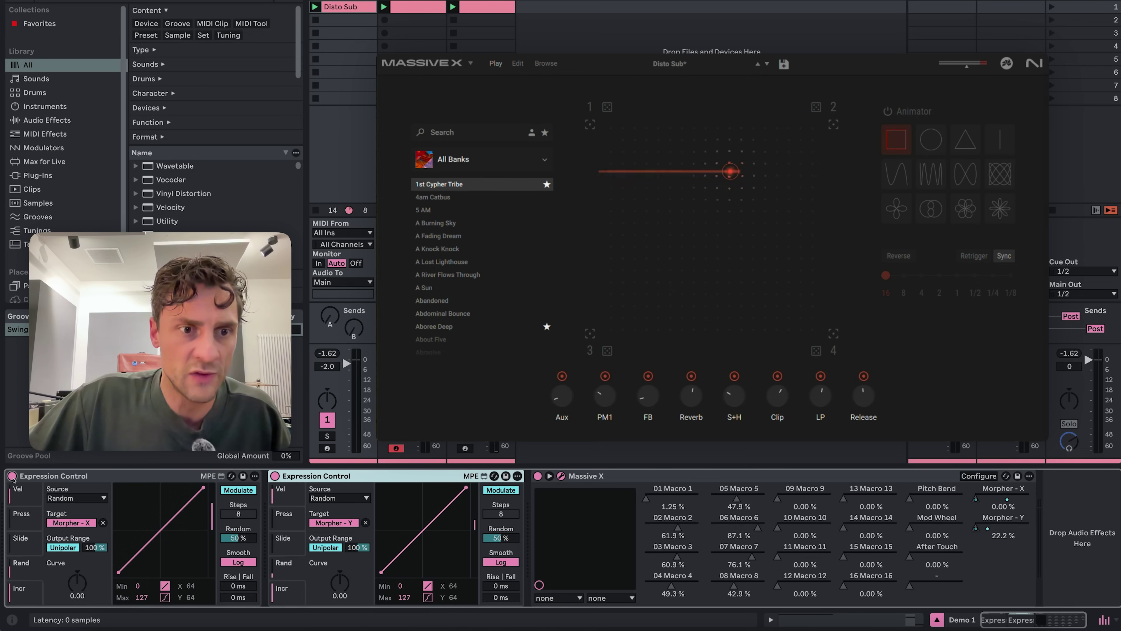
left_click(25, 565)
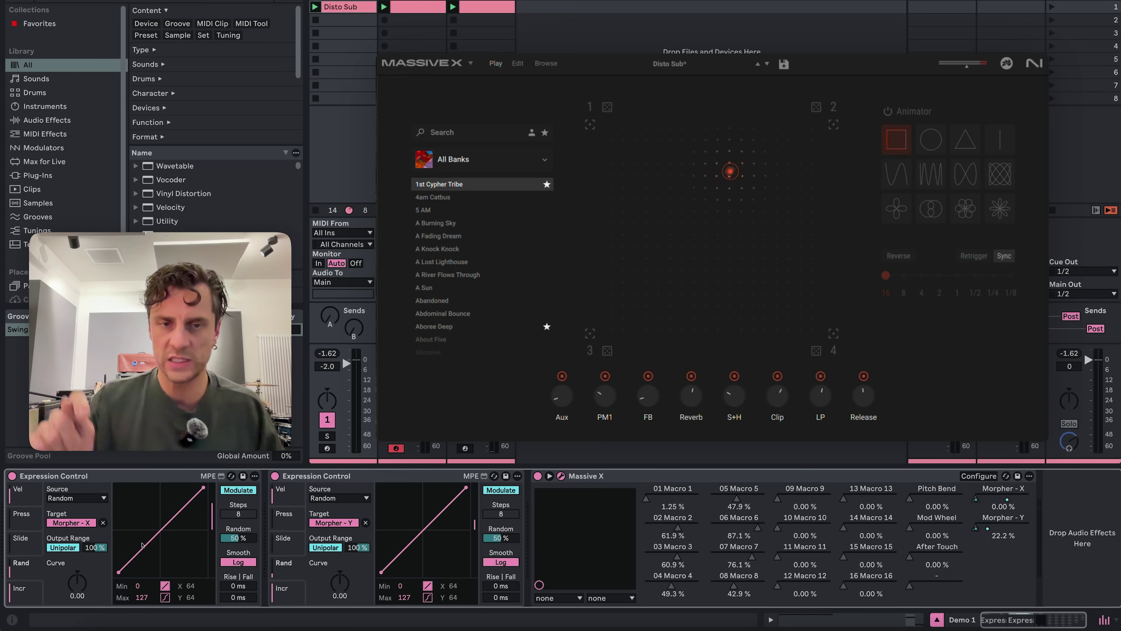
Remove the old mappings and remap the two Expression Controls to Morpher - X and Morpher - Y
left_click(103, 522)
left_click(366, 523)
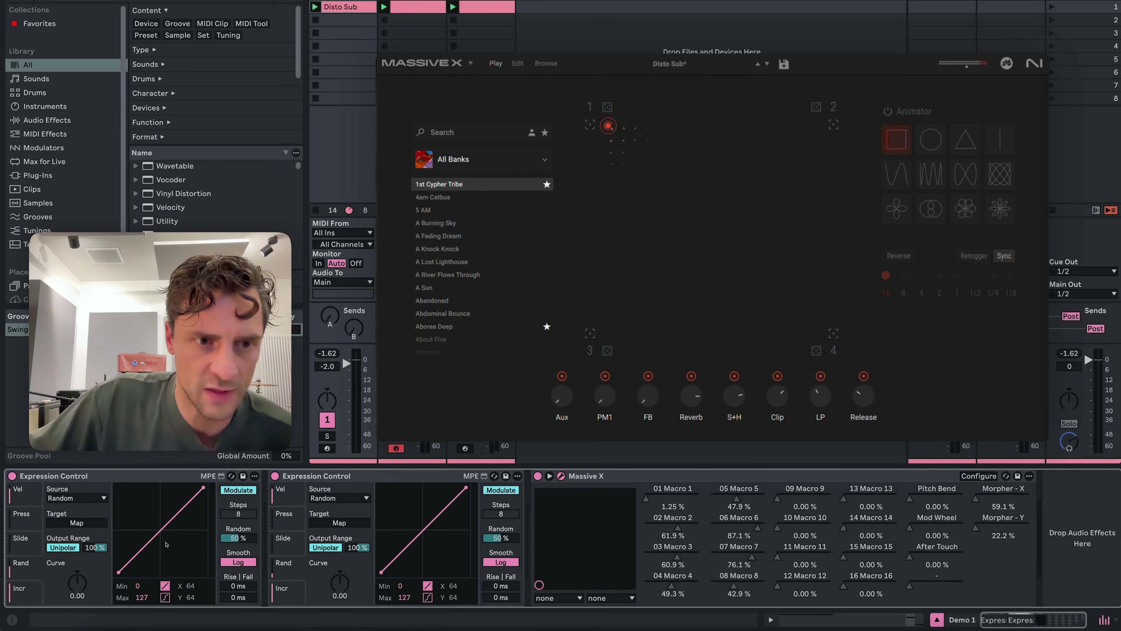
left_click(98, 522)
left_click(1003, 497)
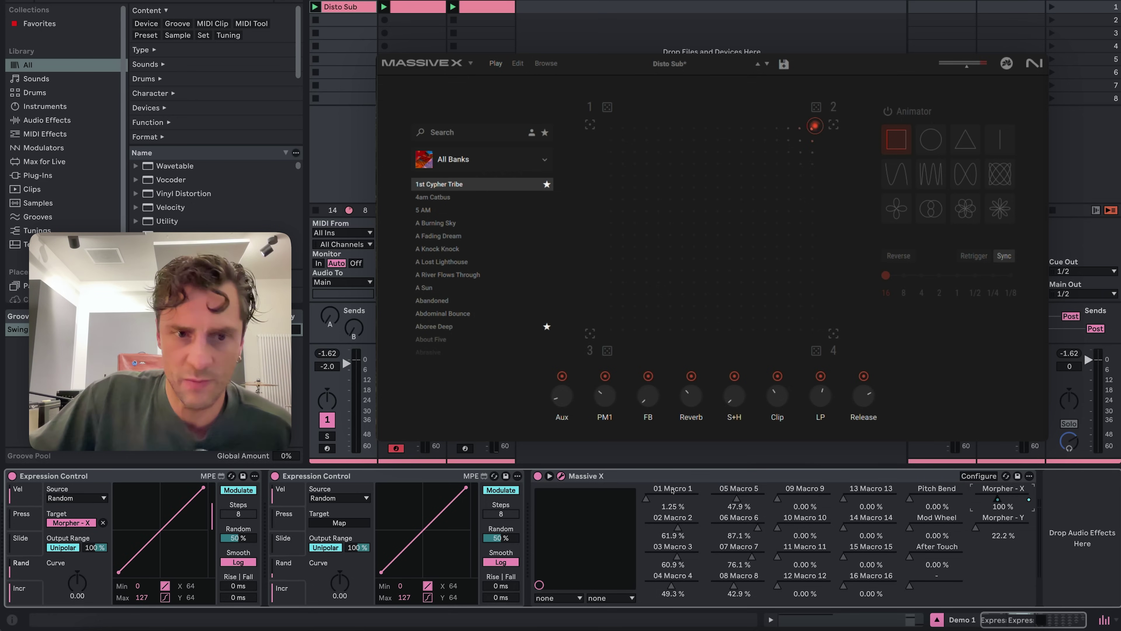
left_click(315, 522)
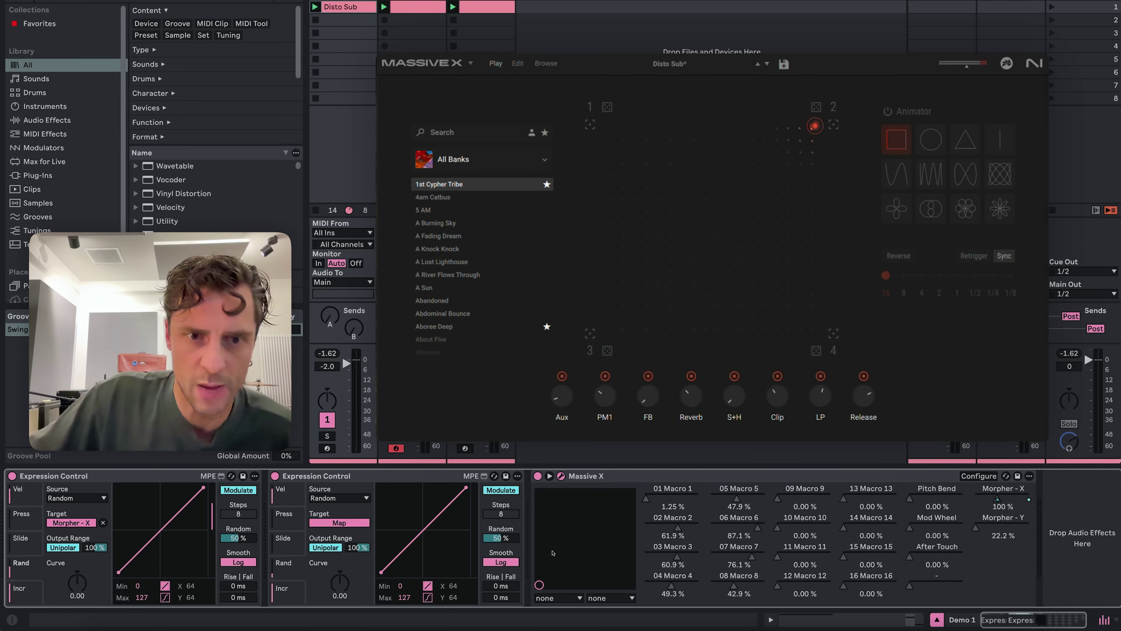
left_click(990, 526)
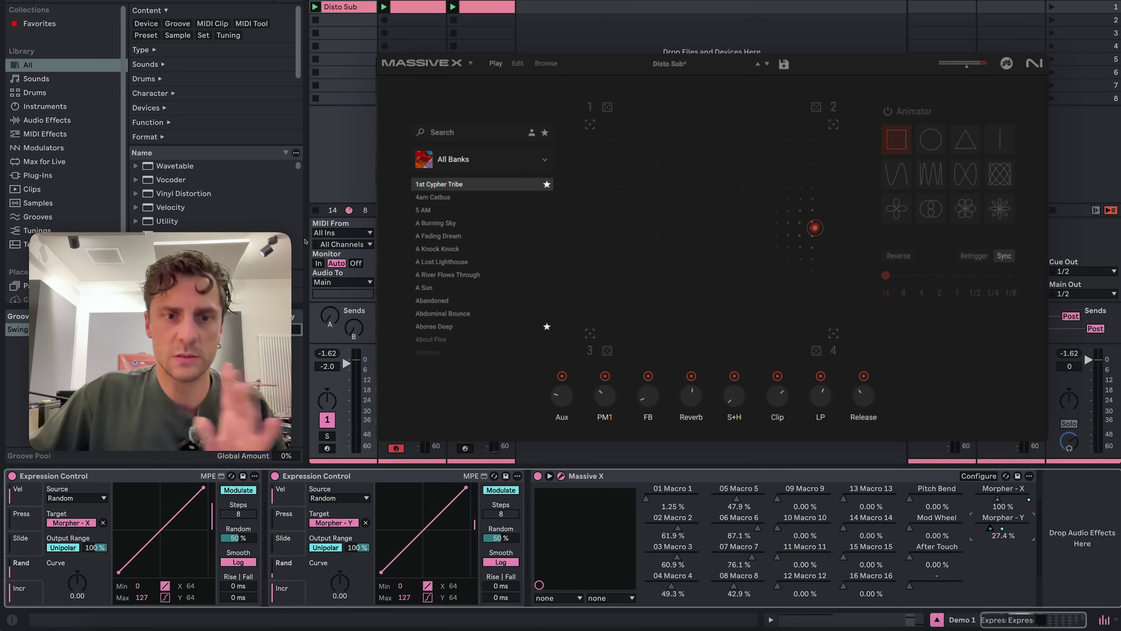
Switch off both Expression Controls, start playback, and lower the track volume to -51.4 dB
left_click(274, 476)
left_click(12, 476)
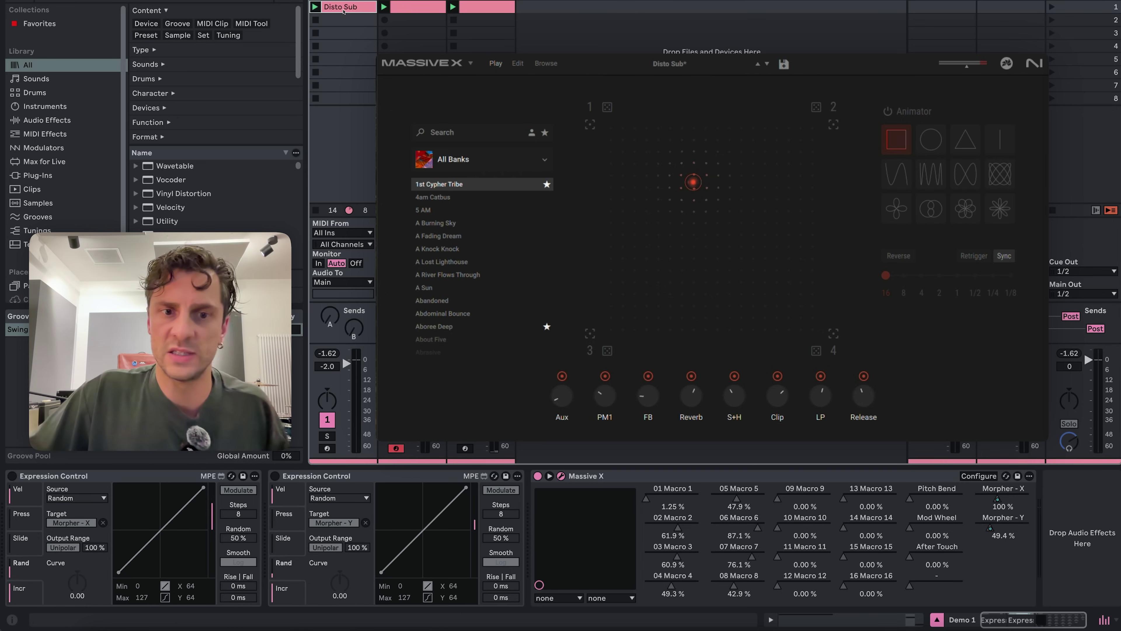
key("space")
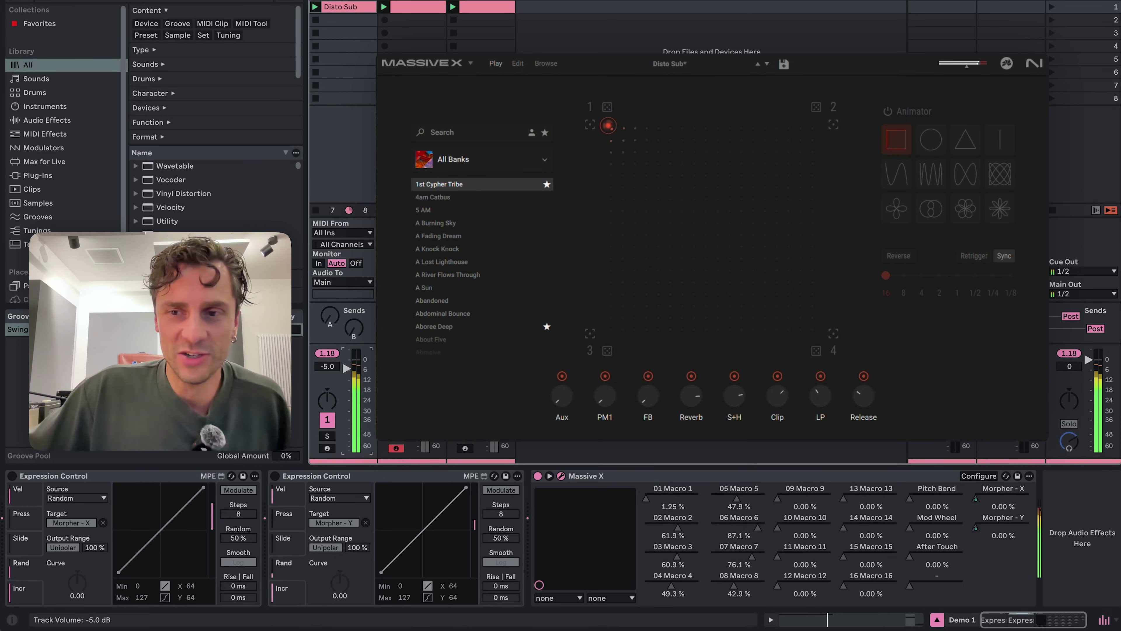
left_click_drag(347, 422, 346, 438)
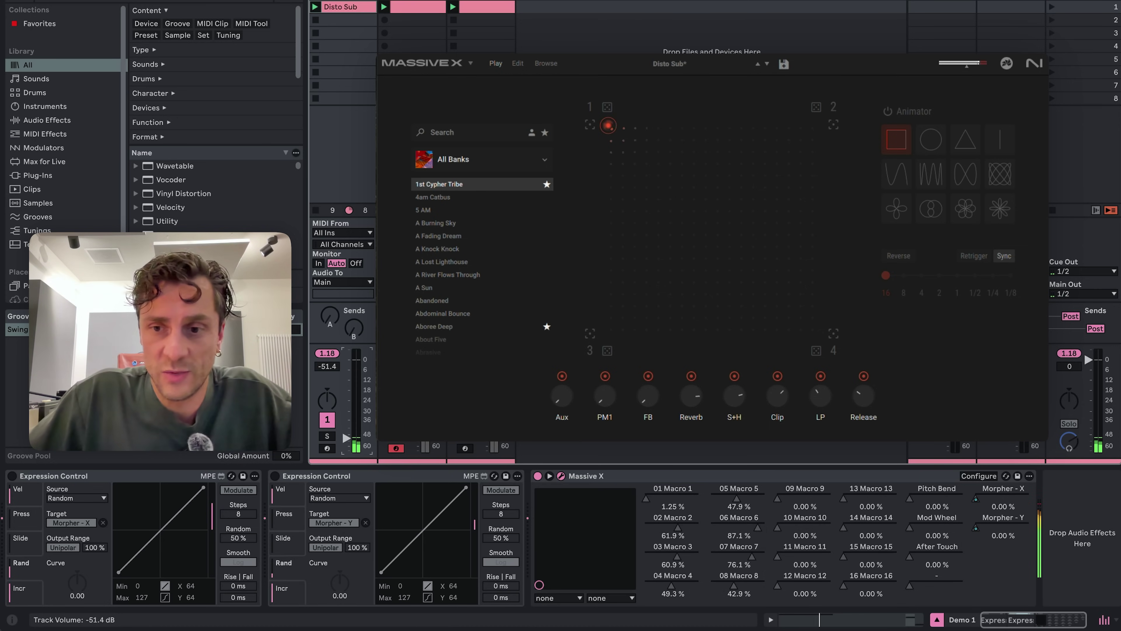
View Massive X's Edit page, open and close the MC effect slot list, then view Browse and Edit
left_click(517, 63)
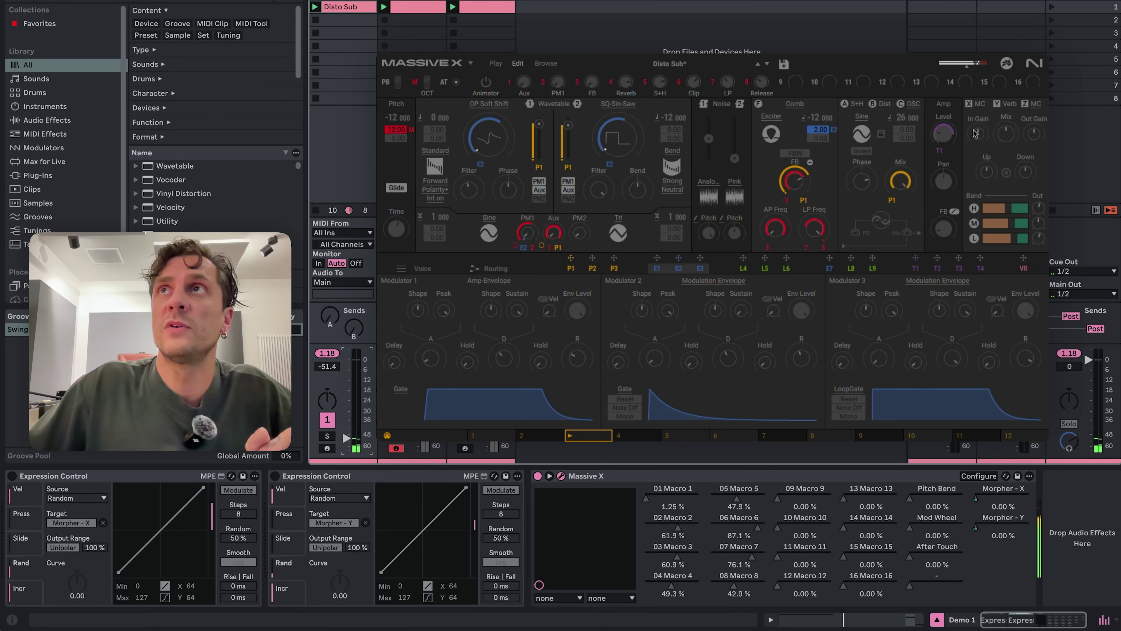
left_click(1035, 104)
left_click(1034, 90)
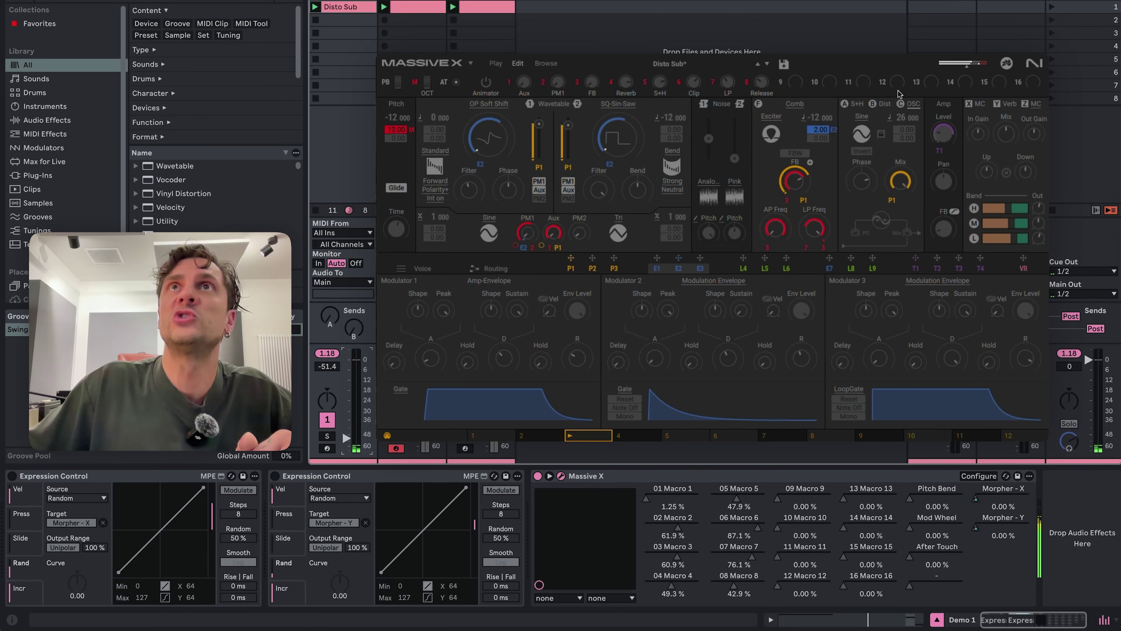
left_click(546, 63)
left_click(518, 63)
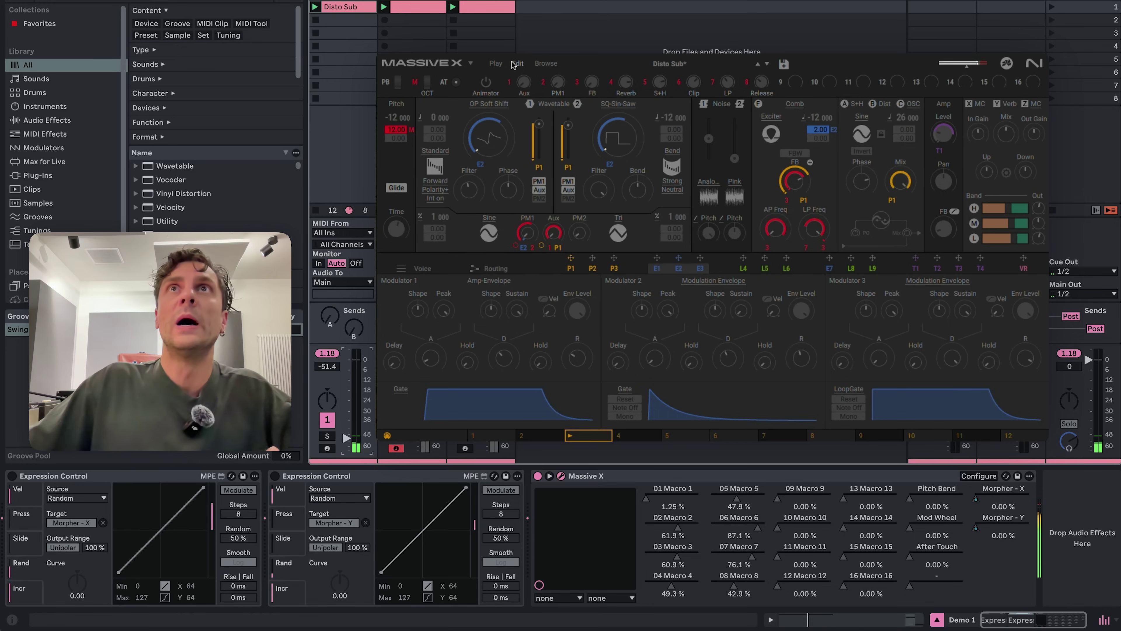
Return to the Play page, reactivate both Expression Controls, raise the track to -28.0 dB, and show the clip
left_click(496, 63)
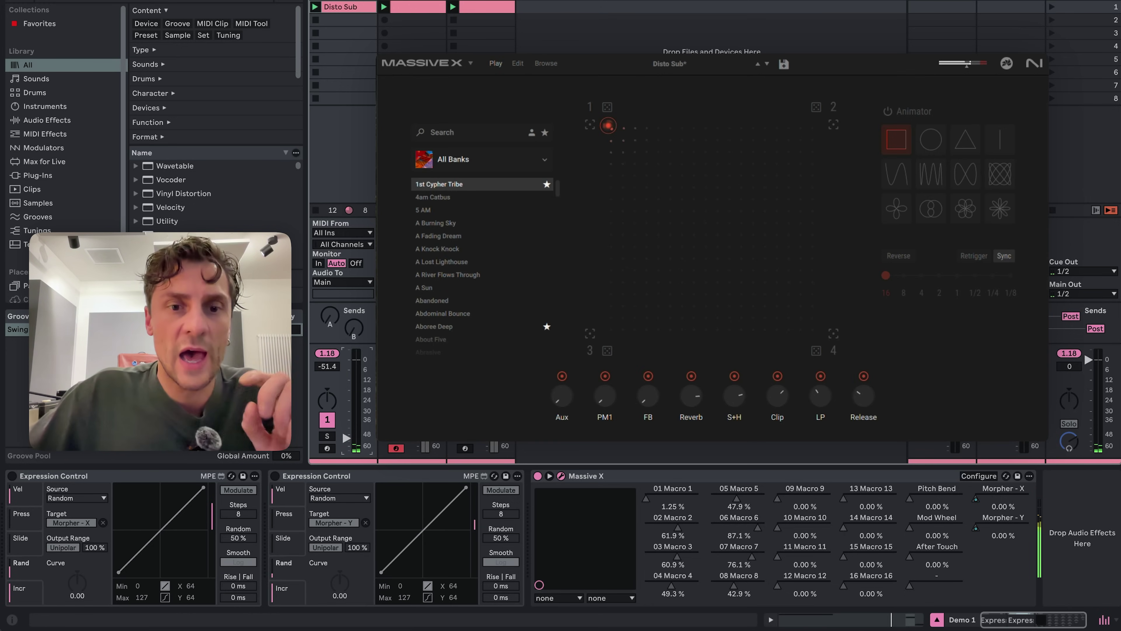
key("0")
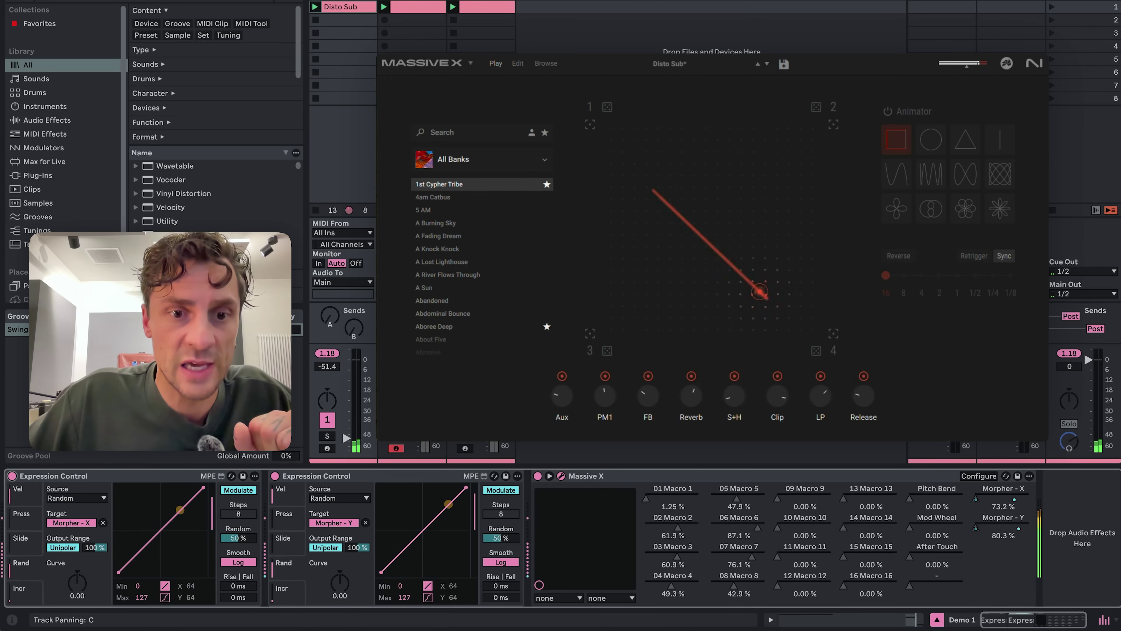
left_click_drag(346, 437, 346, 365)
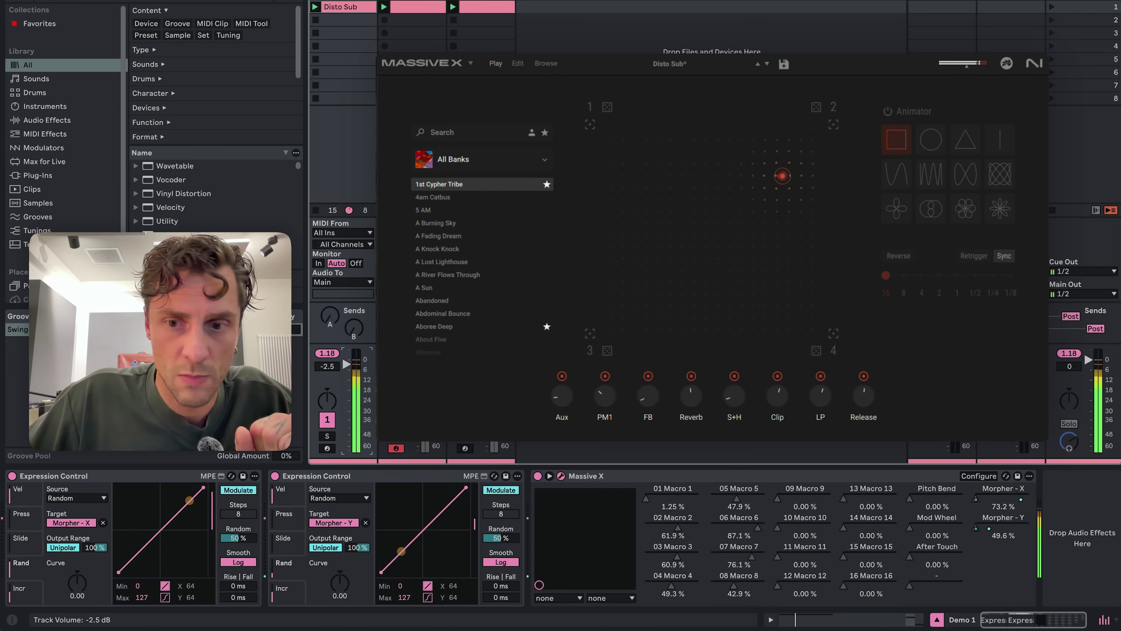
key("shift+Tab")
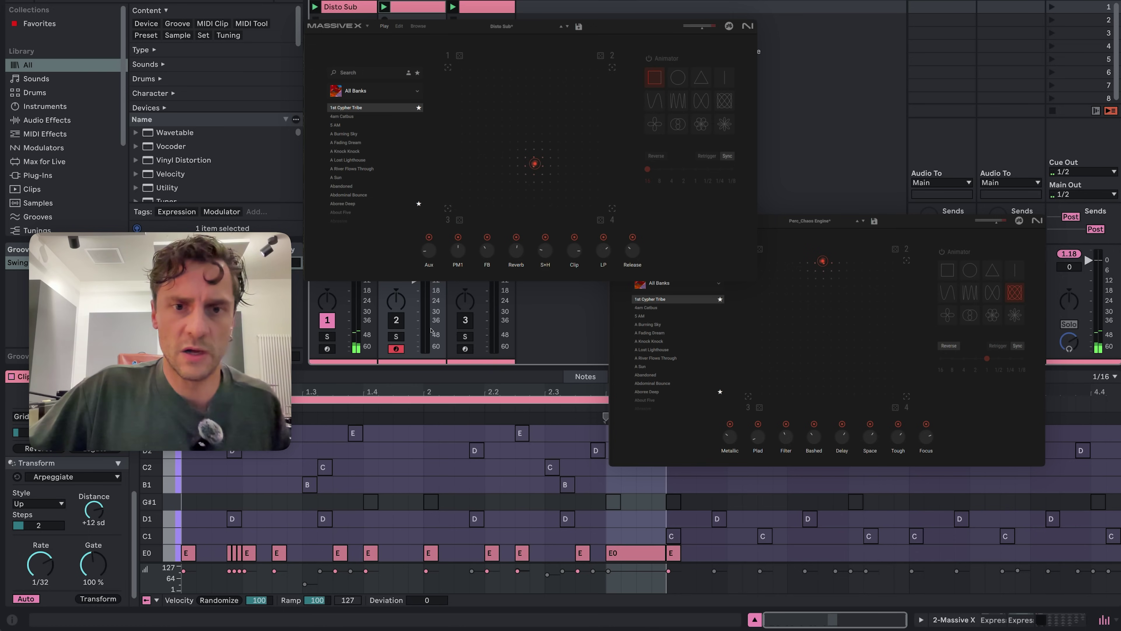
Activate and solo track 2 and show its devices
left_click(396, 320)
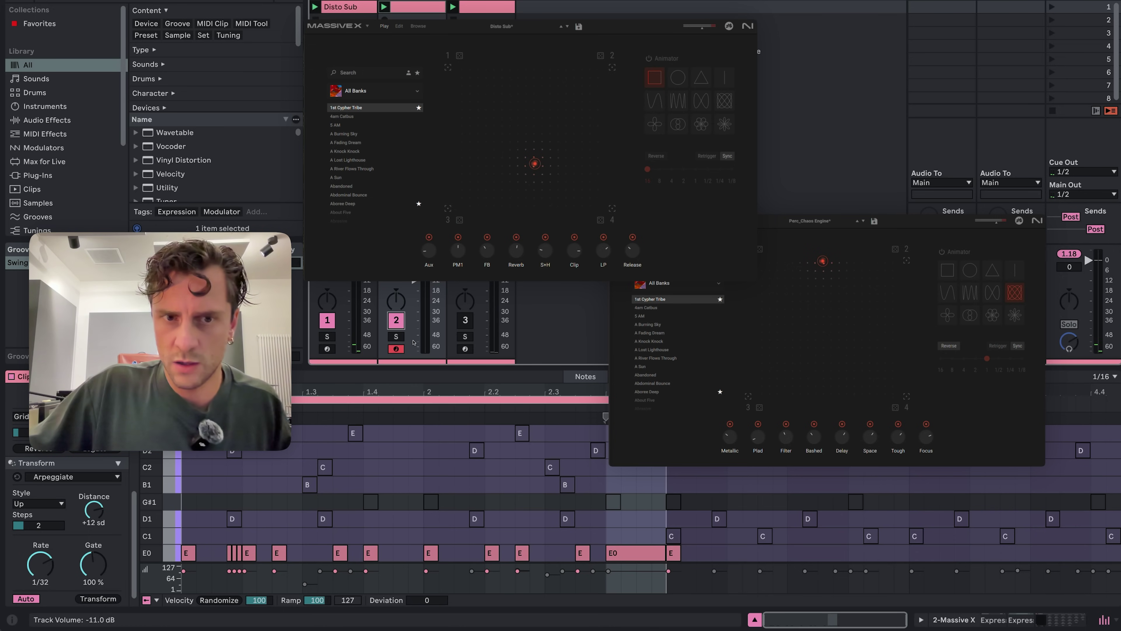
left_click(396, 336)
left_click(971, 622)
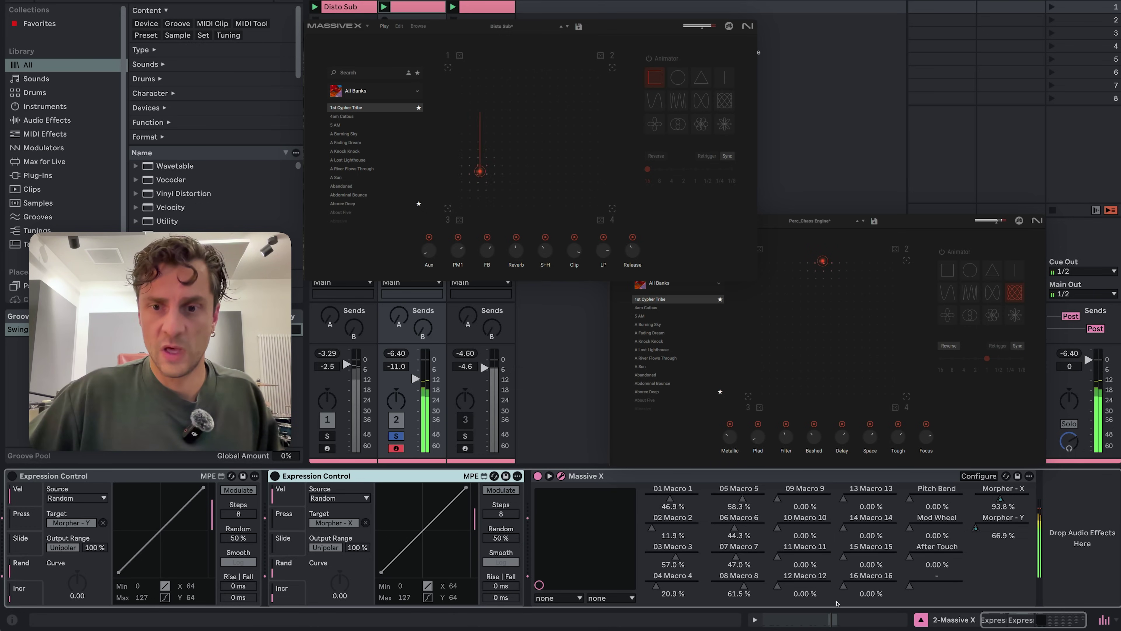
Delete all notes above E0 in track 2's clip, fold the editor, and return to the device chain
key("shift+Tab")
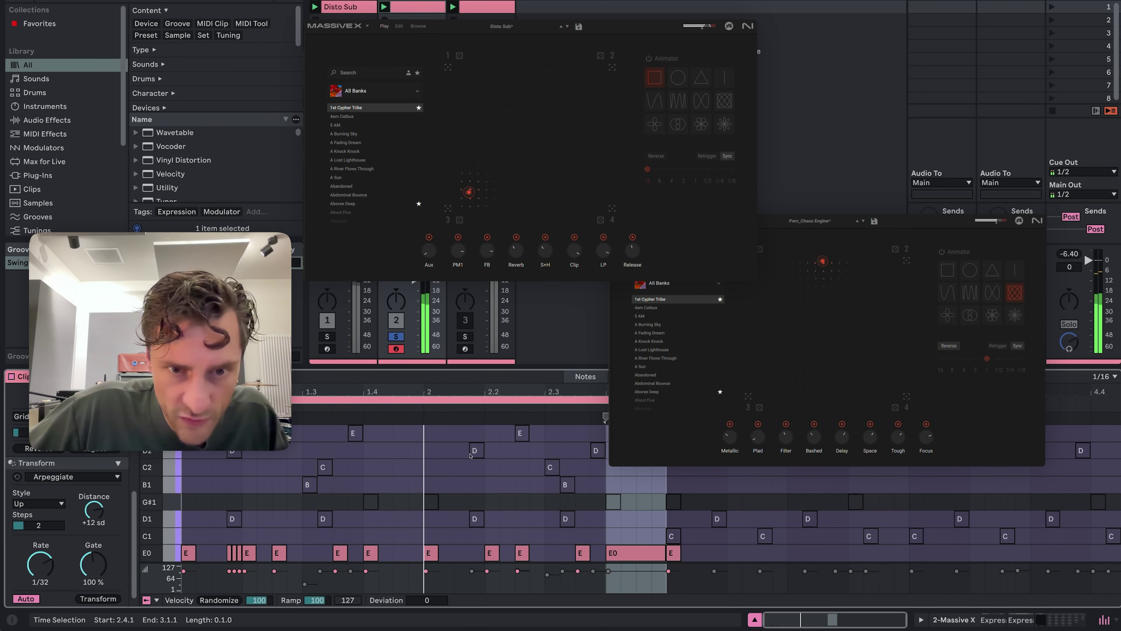
left_click_drag(203, 426, 1118, 544)
key("Delete")
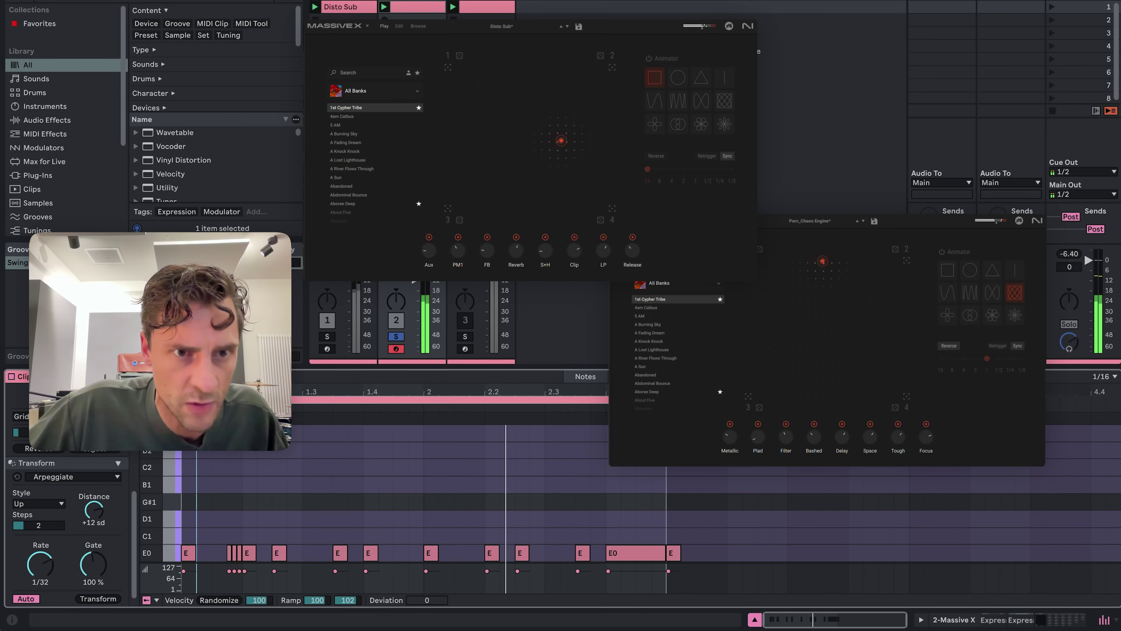
key("f")
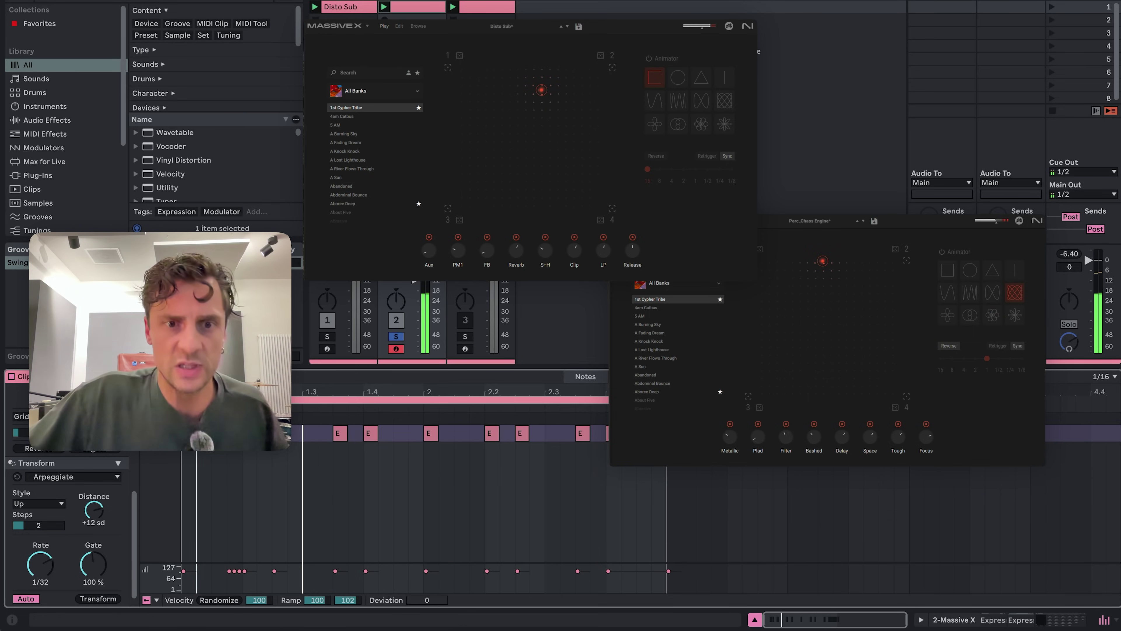
left_click(967, 619)
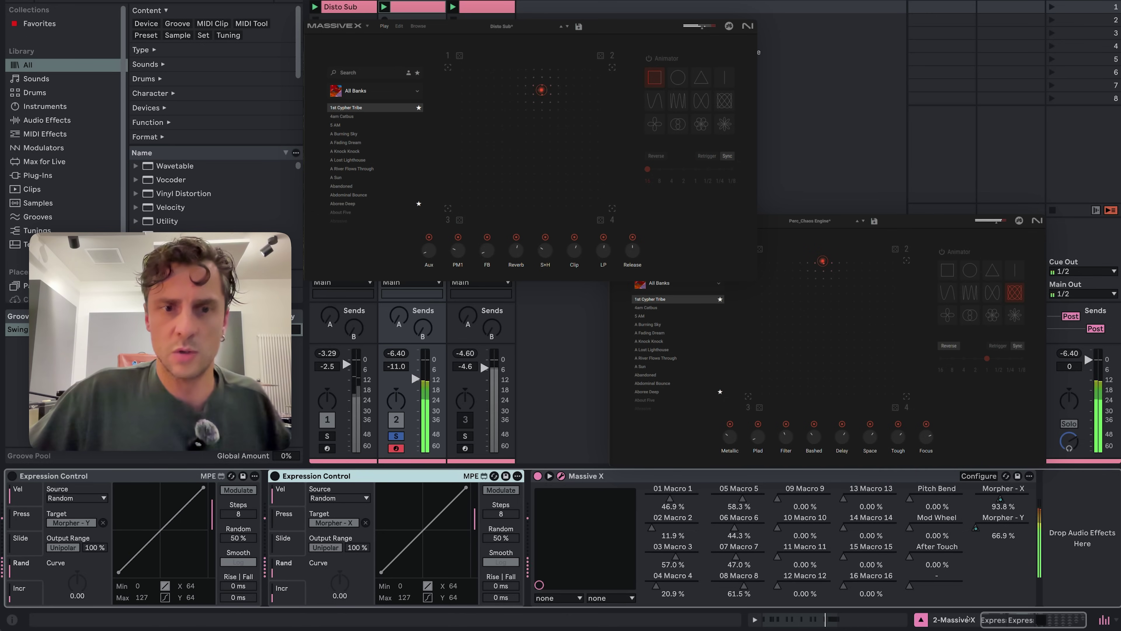
Switch on both Expression Controls on track 2 to randomize Morpher - X and Morpher - Y
left_click(274, 476)
left_click(12, 475)
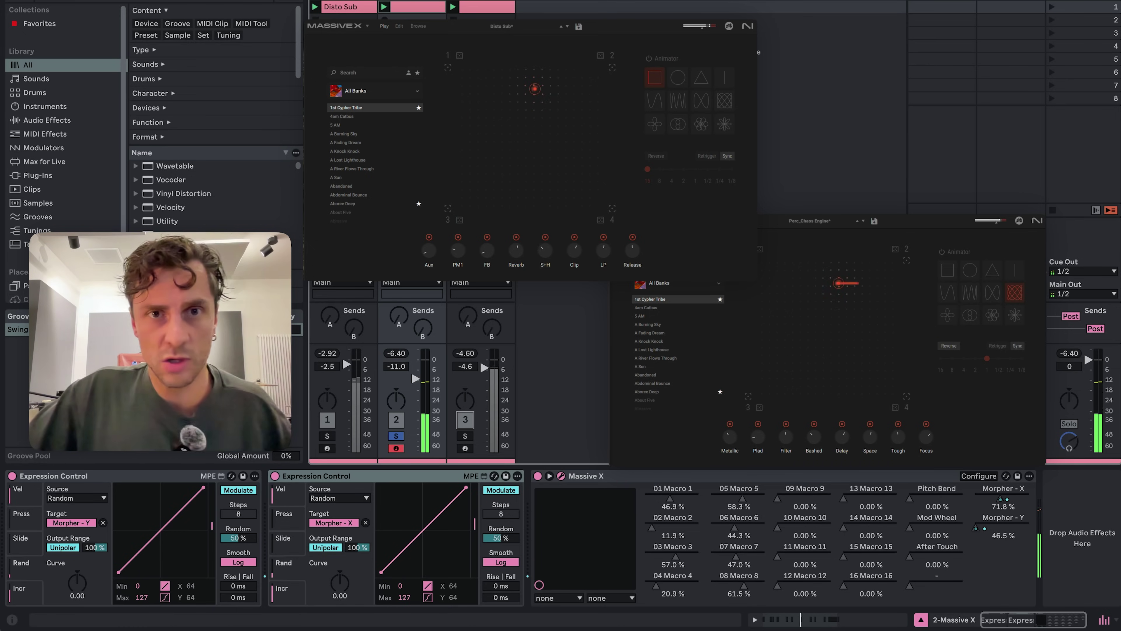
Unsolo track 2 so all three Massive X tracks play together
key("Right")
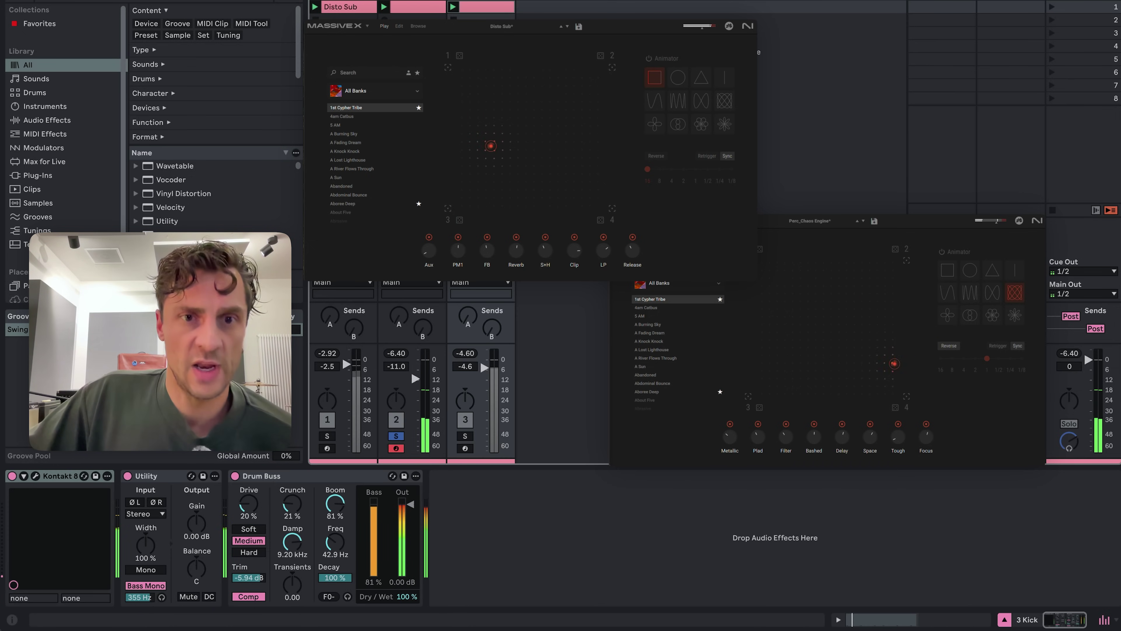
key("Left")
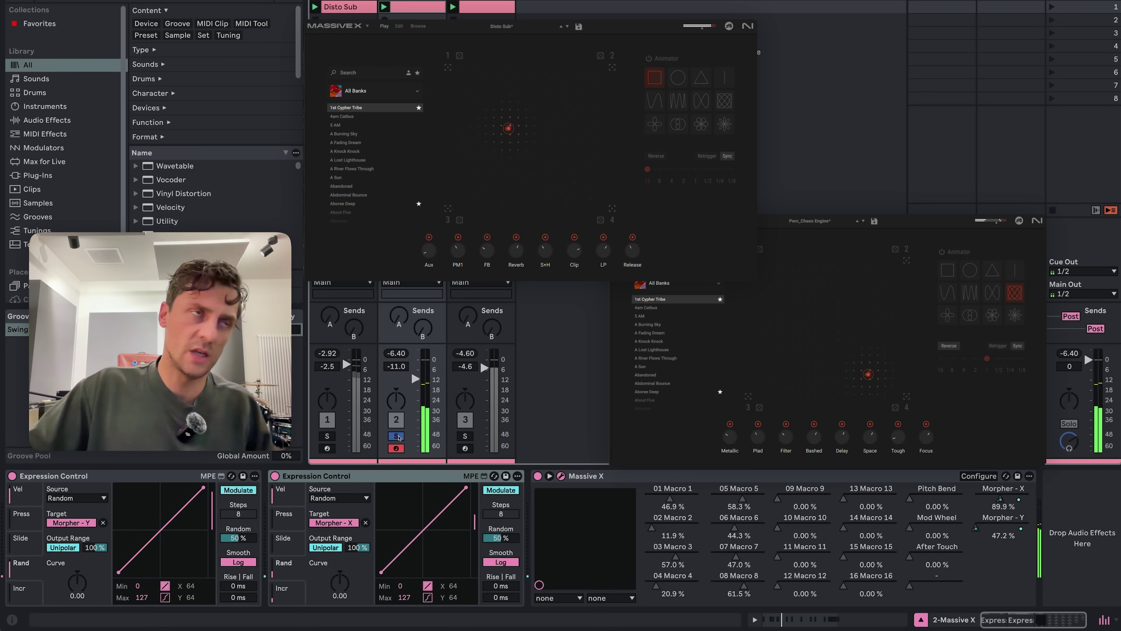
left_click(396, 436)
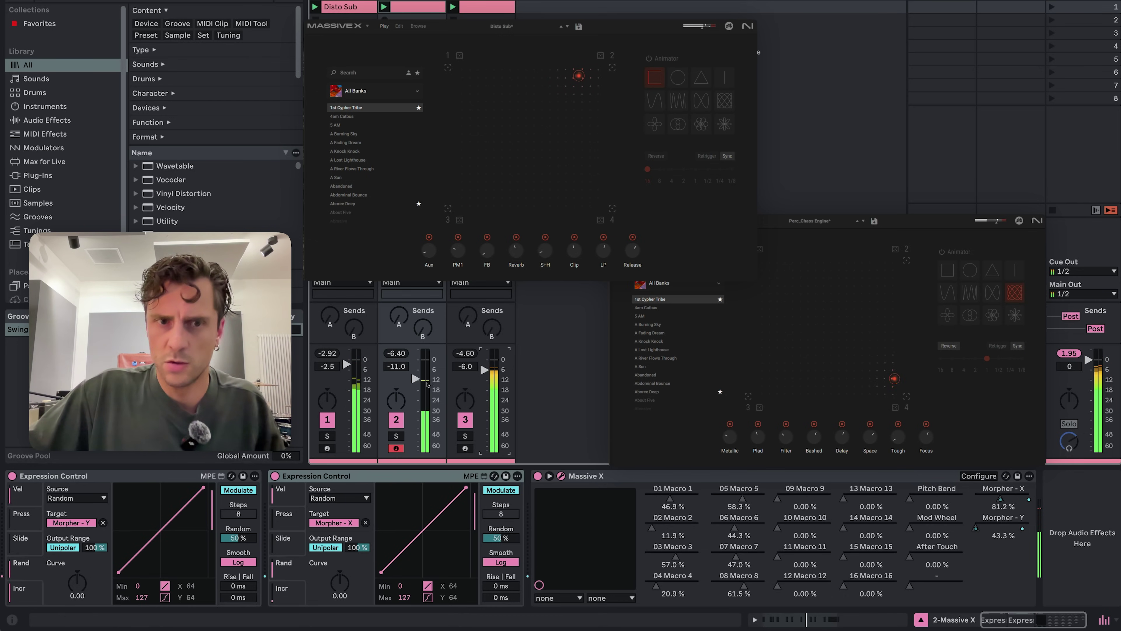
Turn track 1's volume down to -8.0 dB and track 3's to -6.8 dB
left_click_drag(485, 371, 484, 373)
left_click_drag(346, 367, 347, 369)
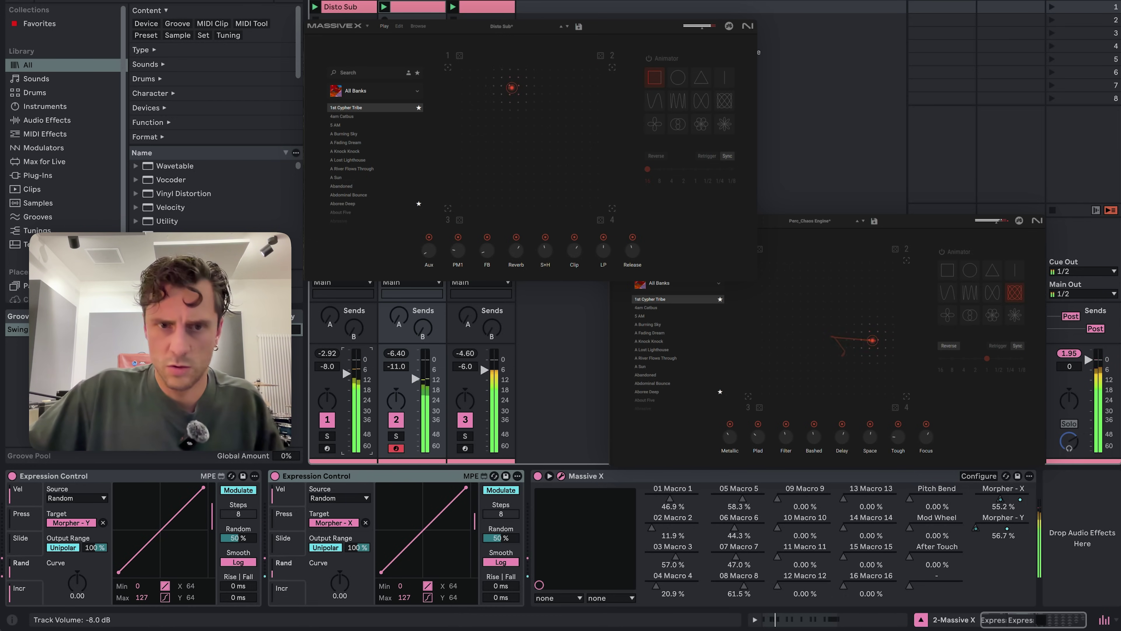
left_click_drag(484, 369, 484, 371)
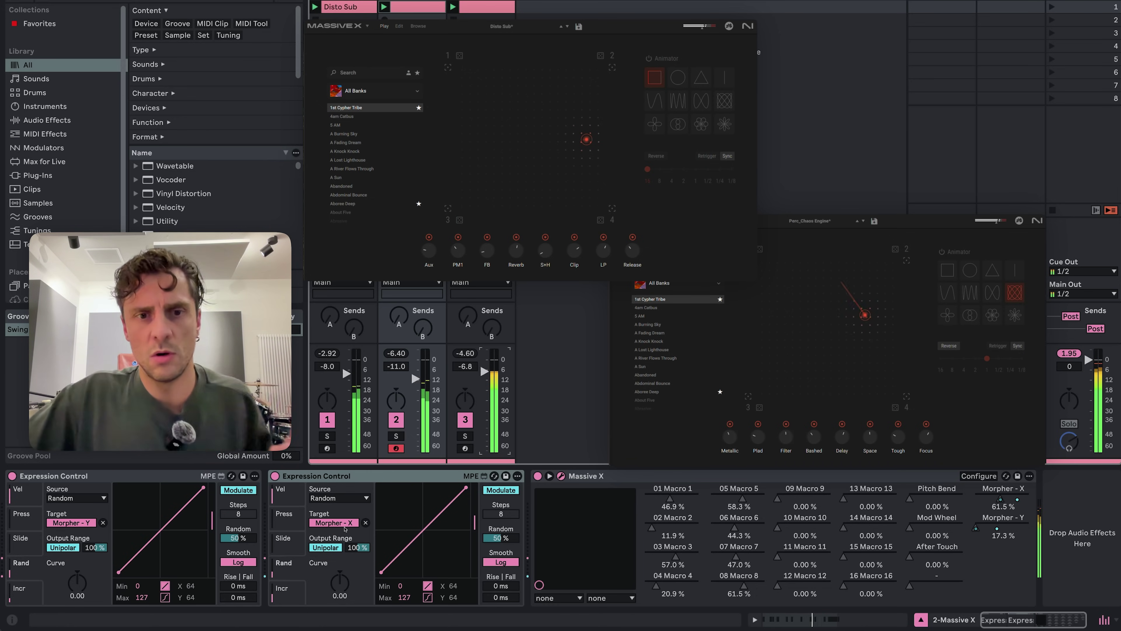
Switch off both Expression Controls on track 2, then both on track 1
left_click(275, 476)
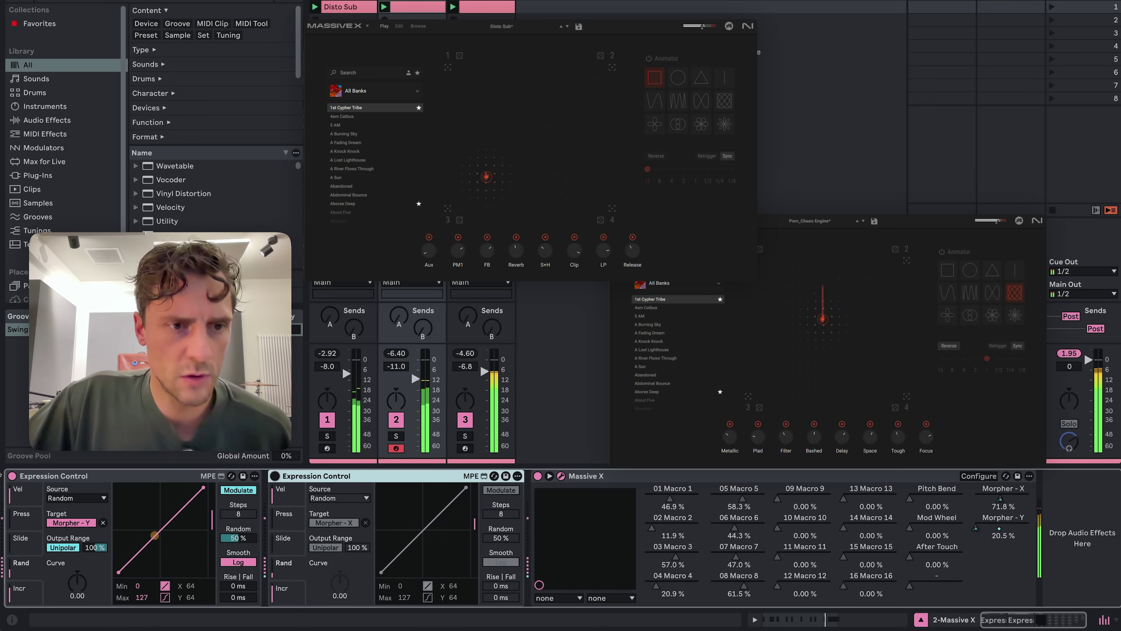
left_click(13, 476)
left_click(347, 7)
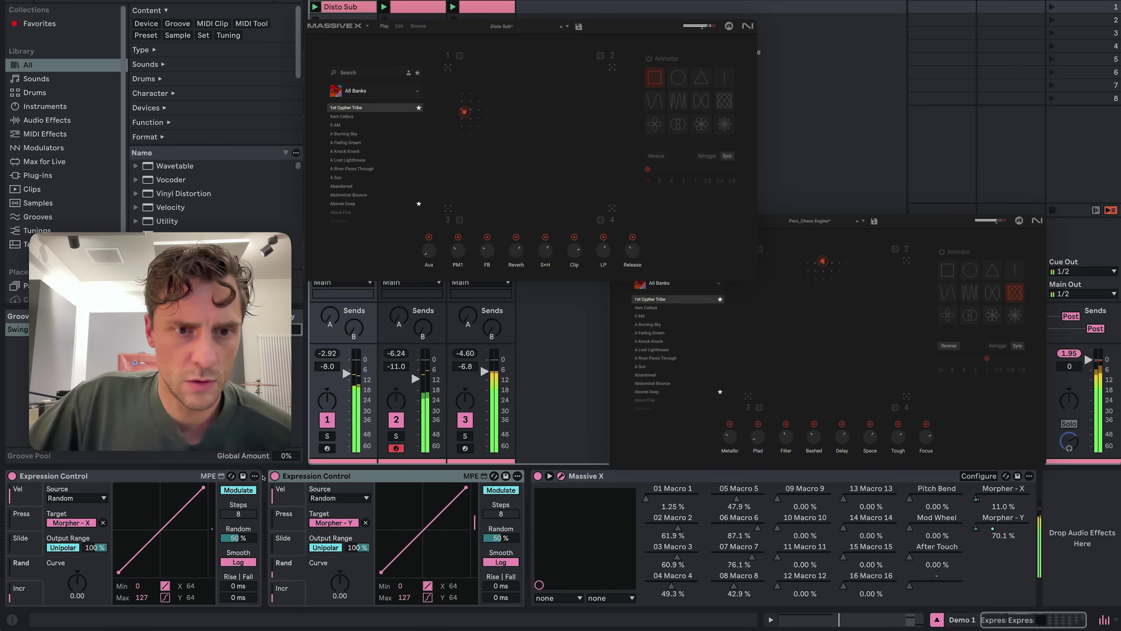
left_click(275, 476)
left_click(12, 475)
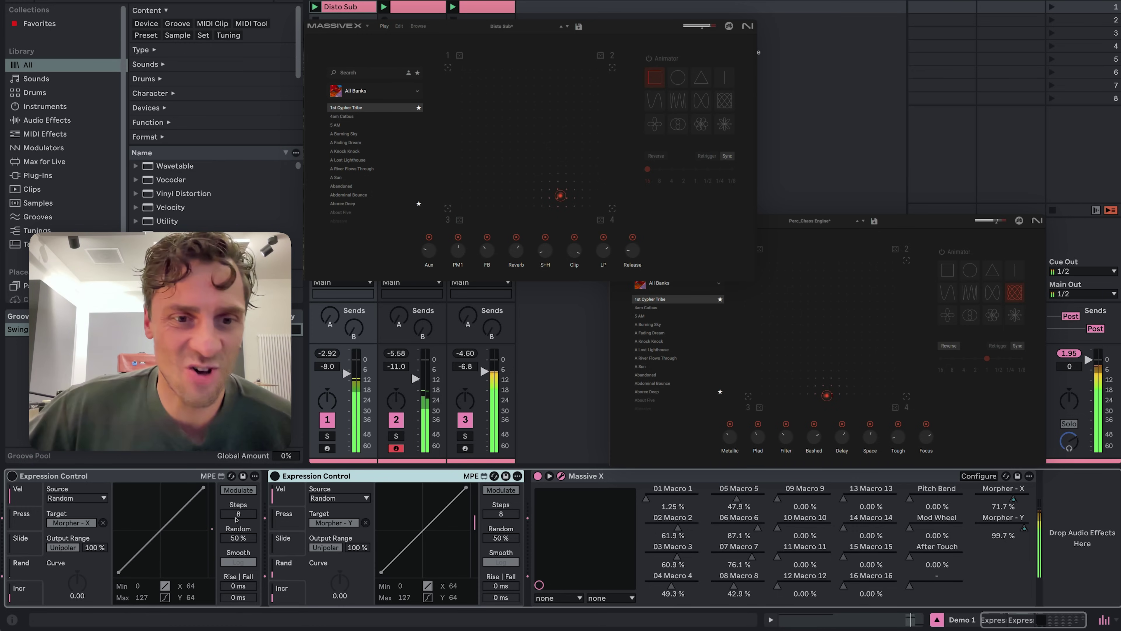
Switch track 1's two Expression Controls back on and show track 2's device chain
key("0")
left_click(12, 475)
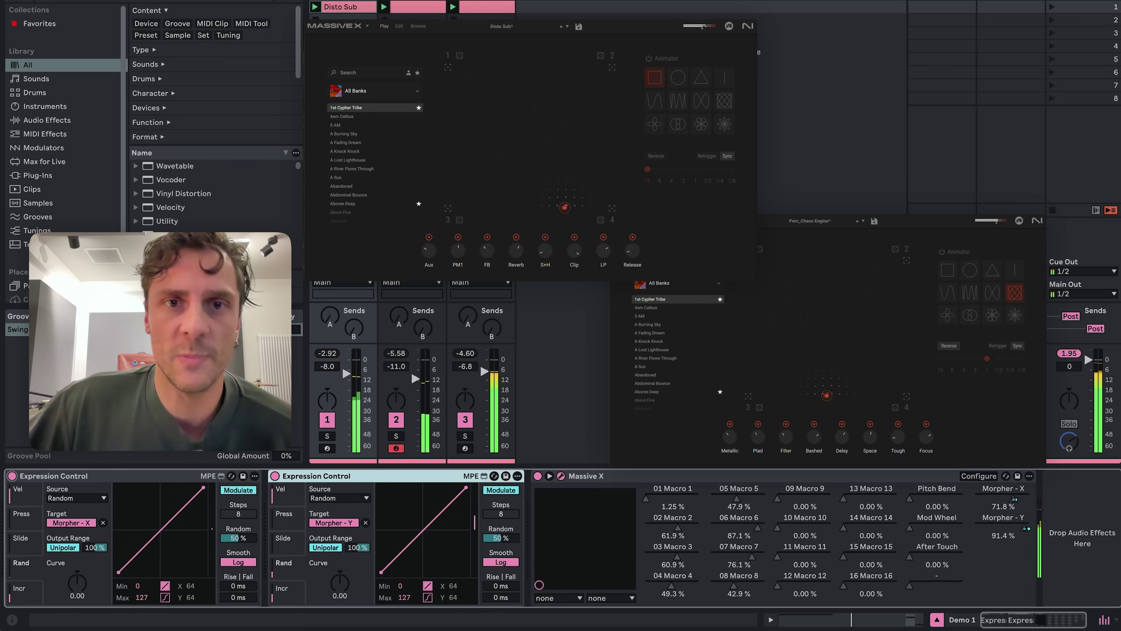
left_click(411, 370)
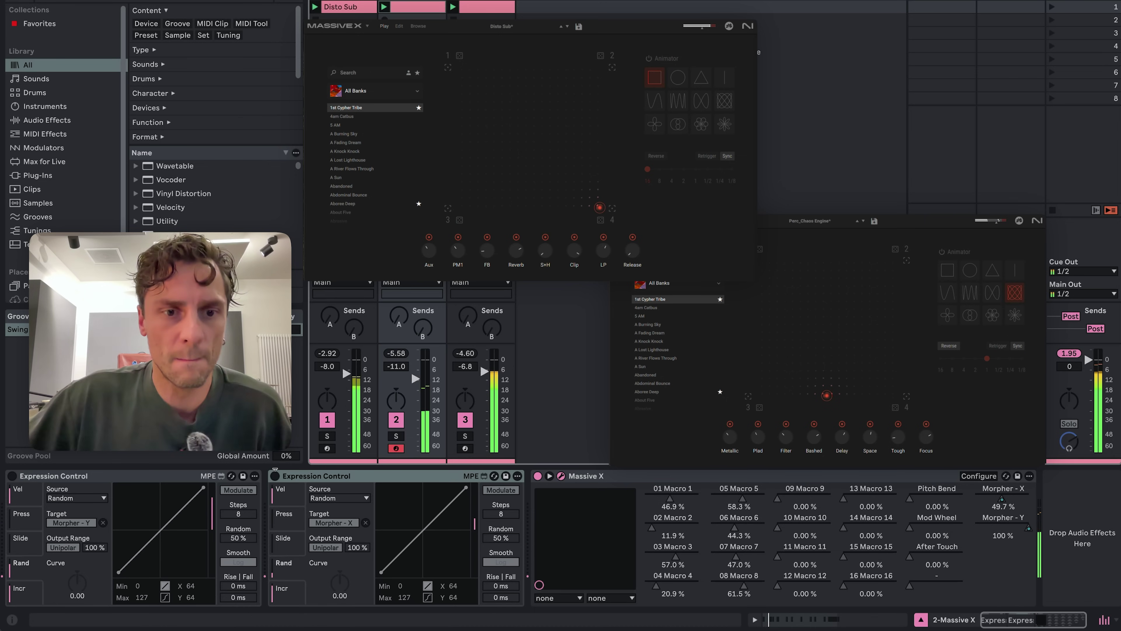
Switch on track 2's first Expression Control
left_click(12, 476)
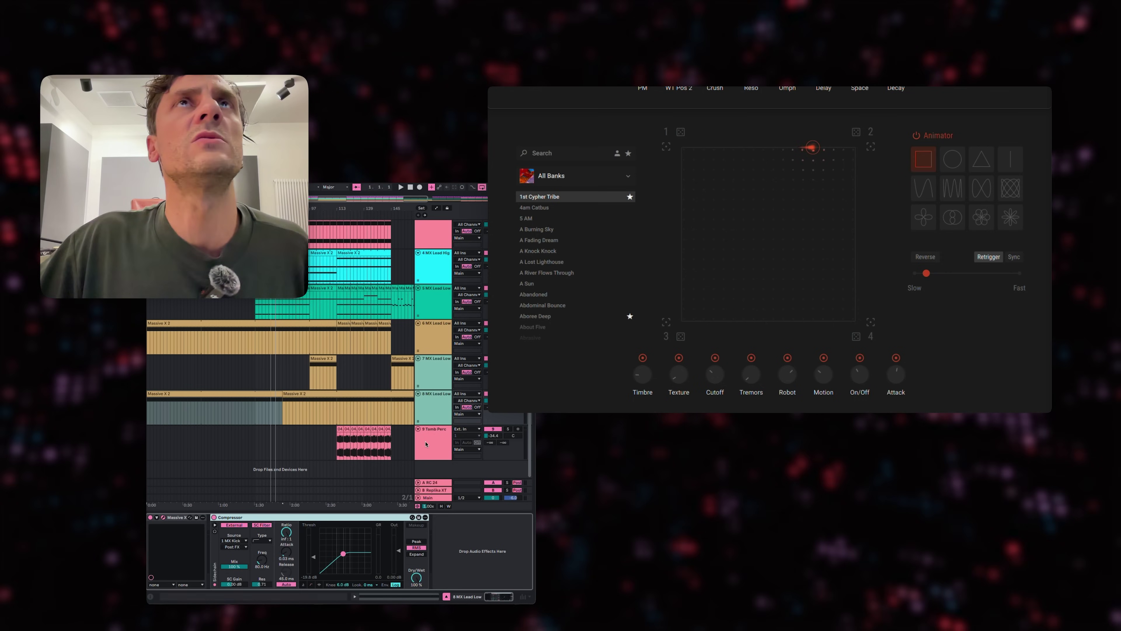
Select the Massive X 2 clip on track 8, start playback, and slow the Low Rumbles Animator
left_click(184, 399)
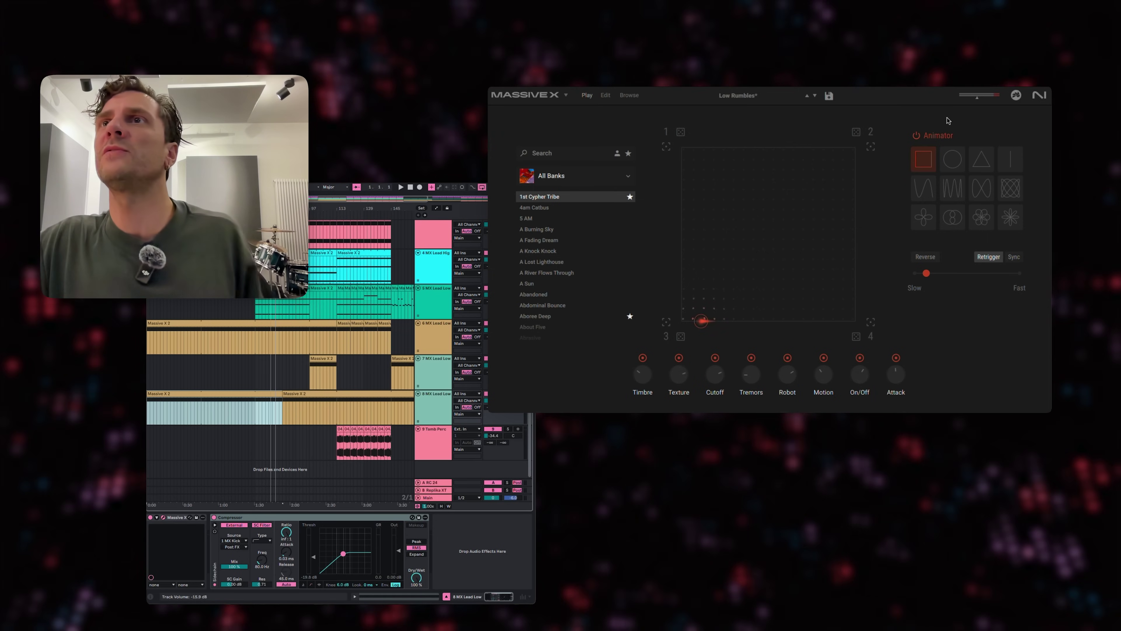
left_click(950, 95)
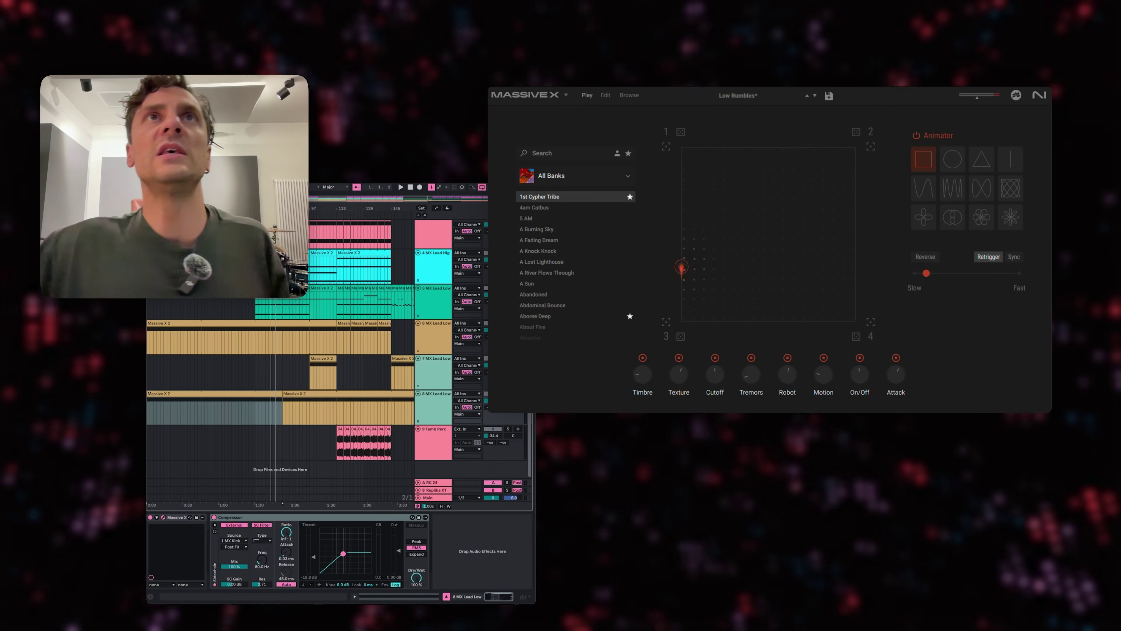
key("space")
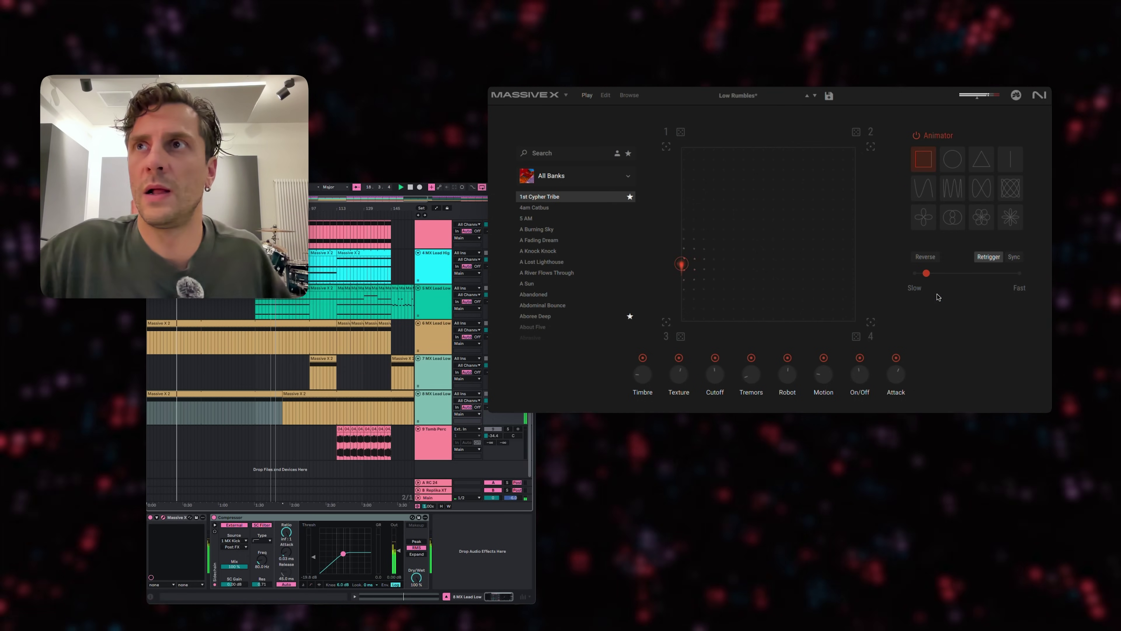
left_click(921, 276)
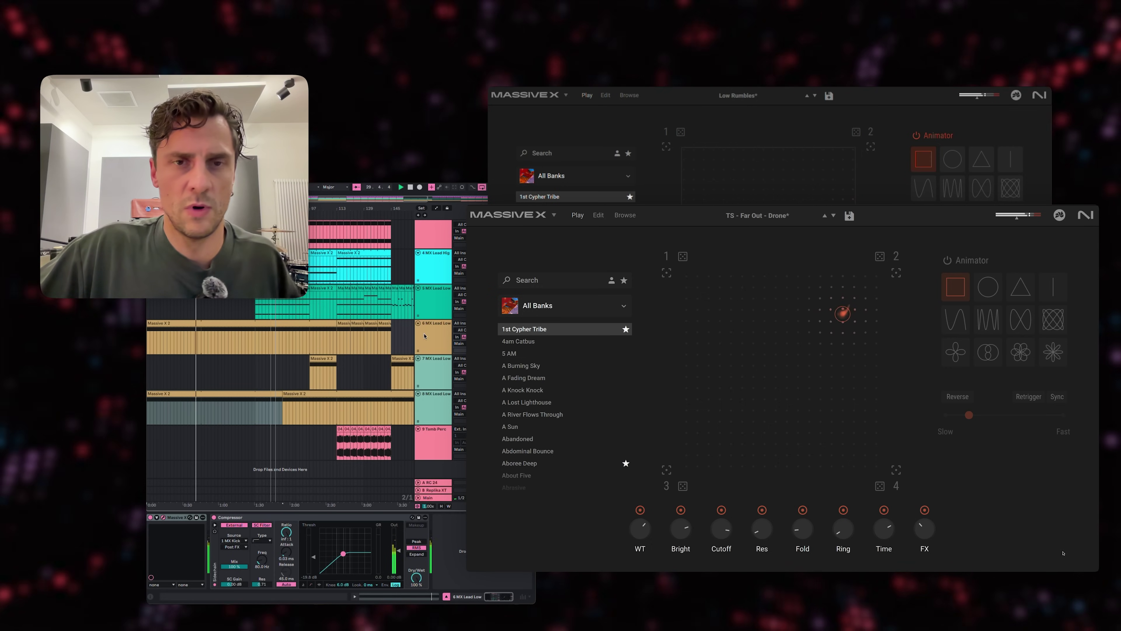
Check track 6's Morpher-X/Y automation lanes, return to clip view, select track 7 and stop playback
left_click(444, 331)
key("a")
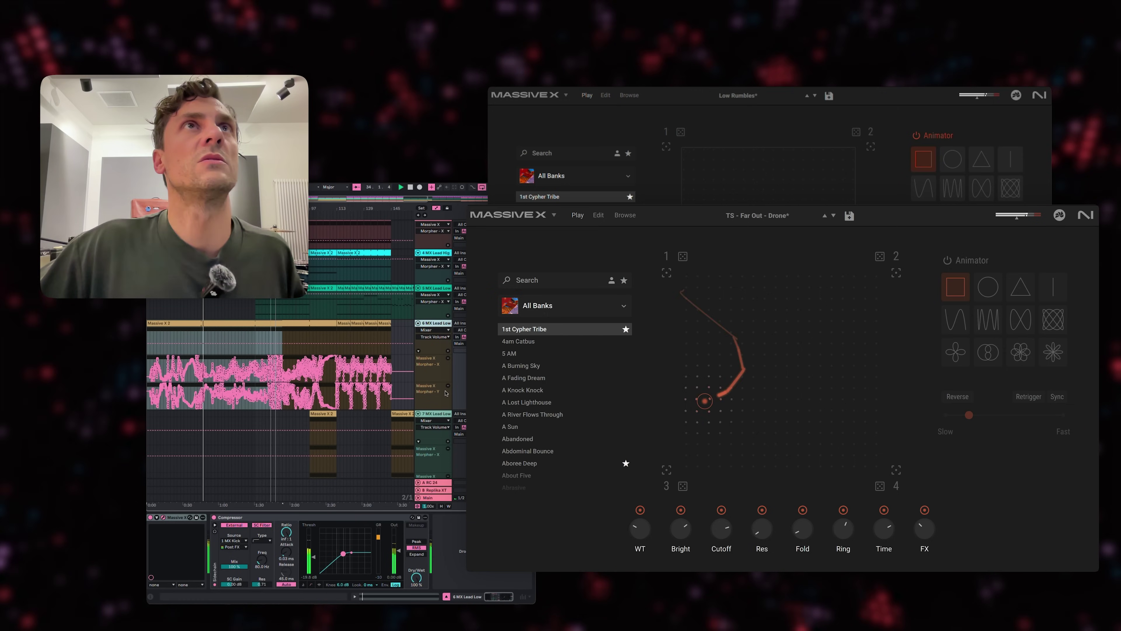
key("a")
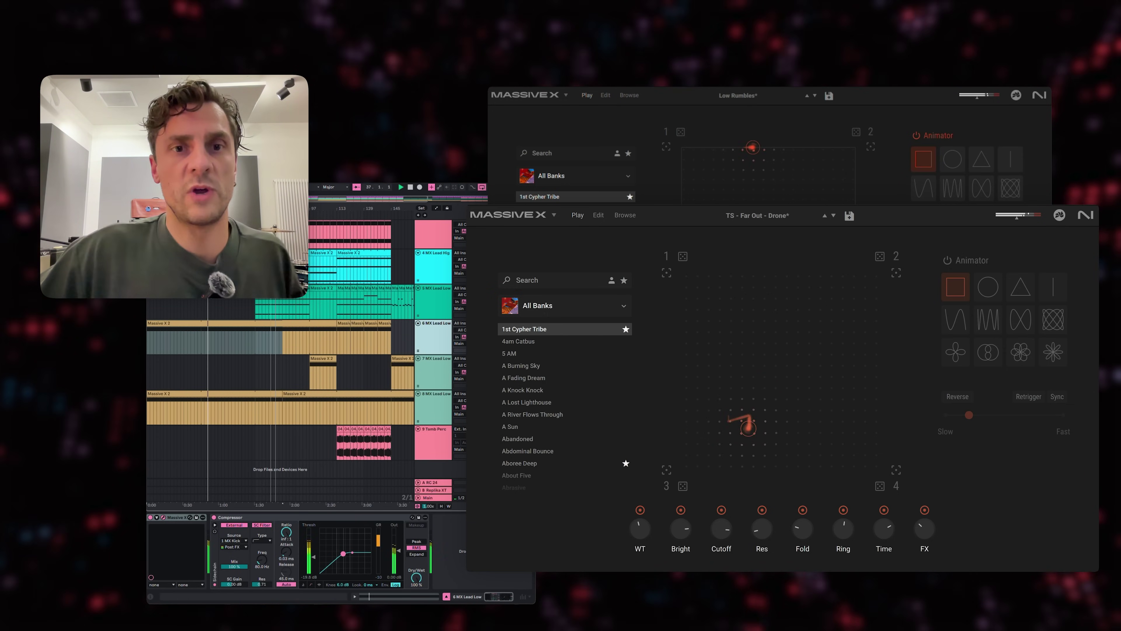
left_click(310, 373)
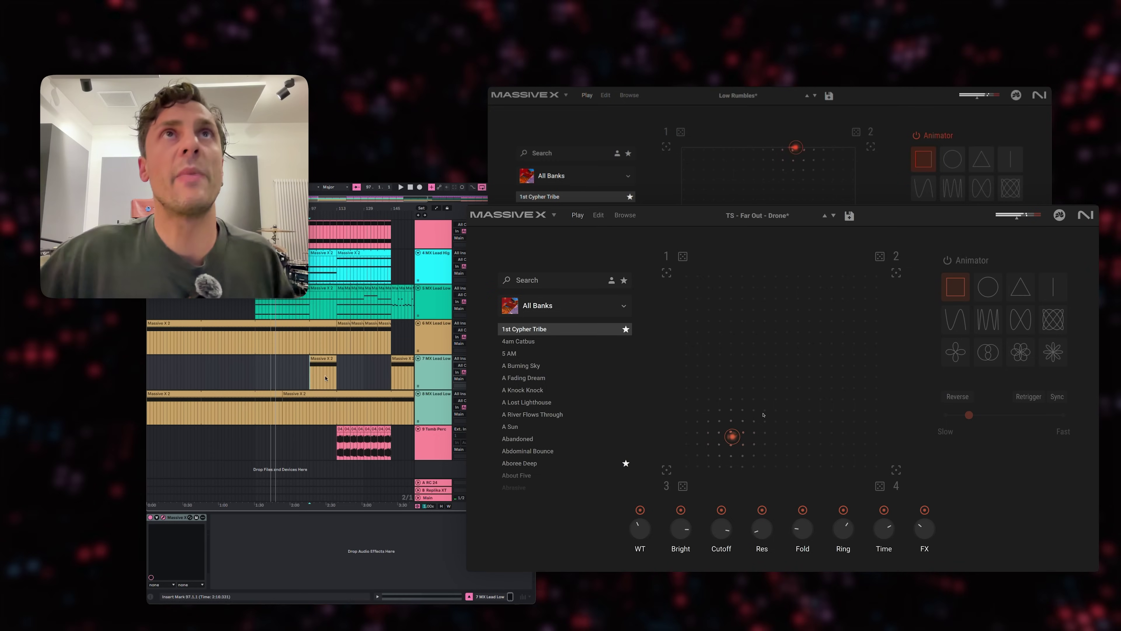
key("space")
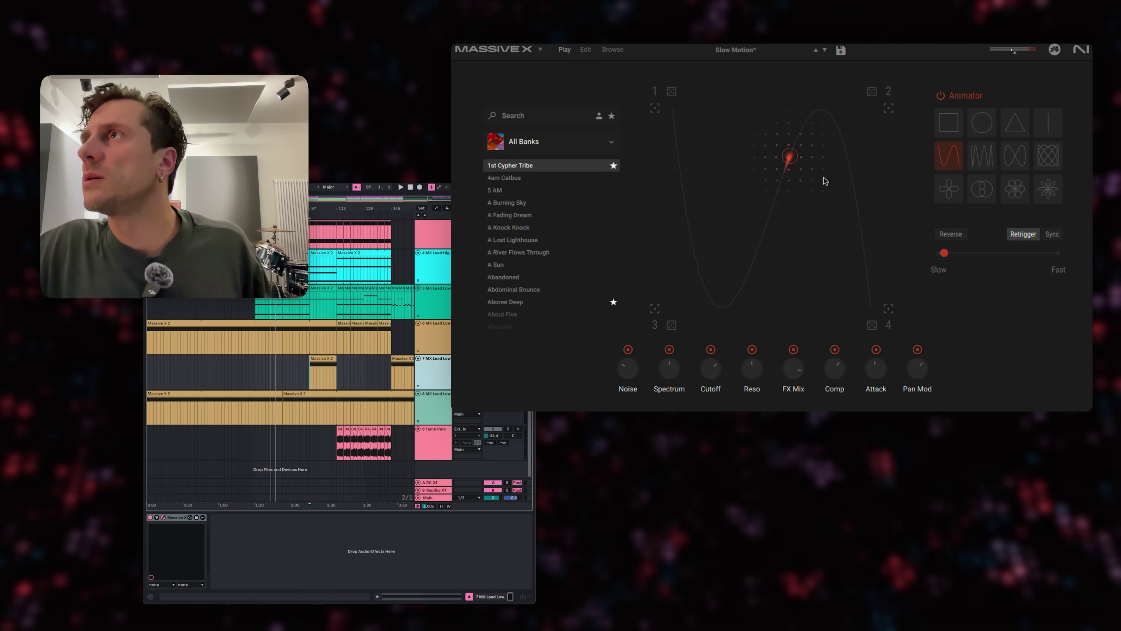
Play the arrangement from bar 93 in the MX Lead Low clip and select that track
key("space")
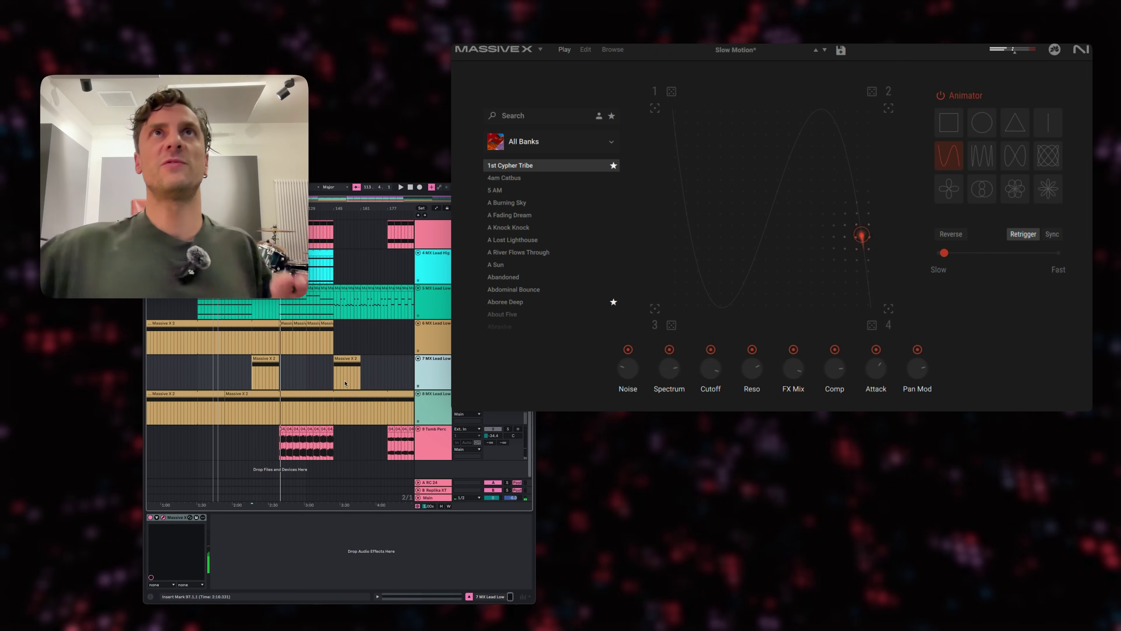
scroll(305, 318, "up", 1)
left_click(246, 310)
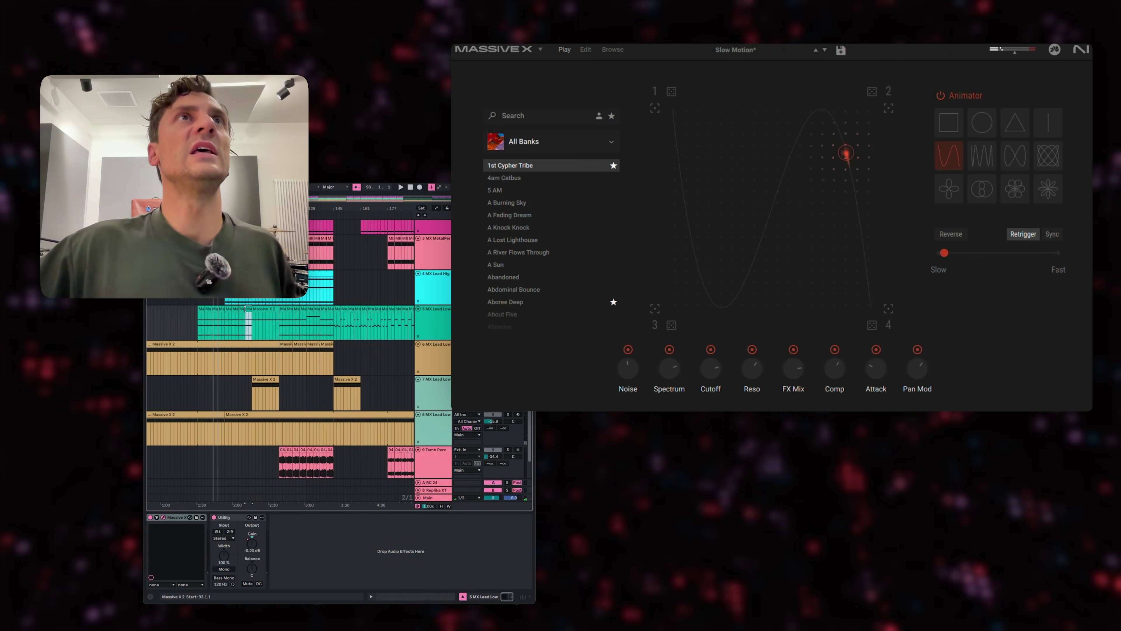
scroll(252, 330, "up", 5)
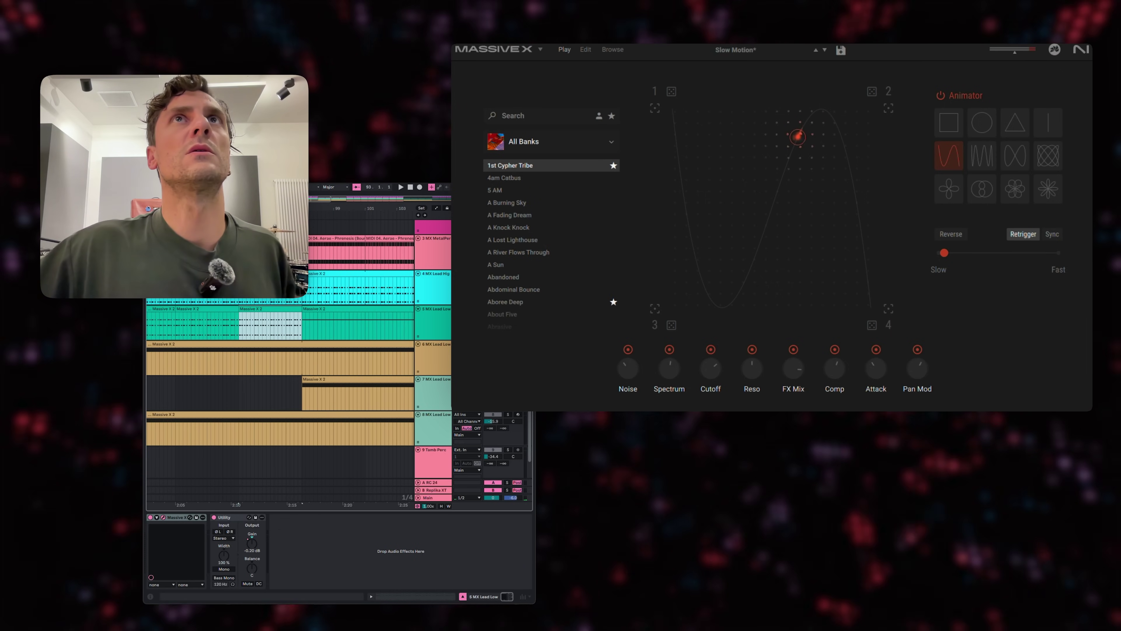
key("space")
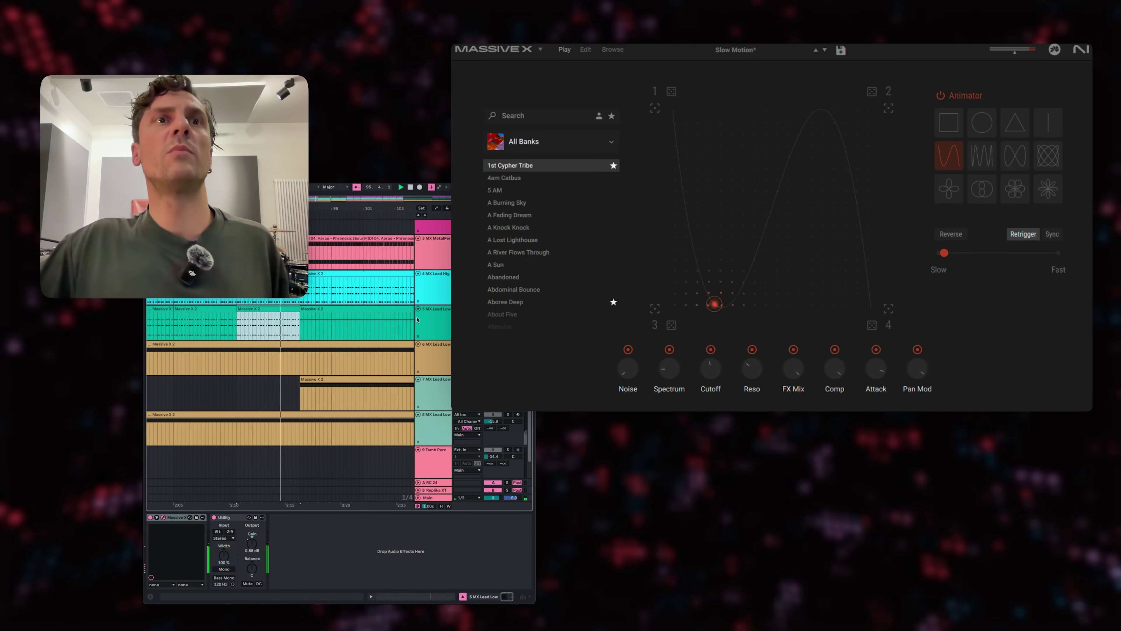
left_click(443, 317)
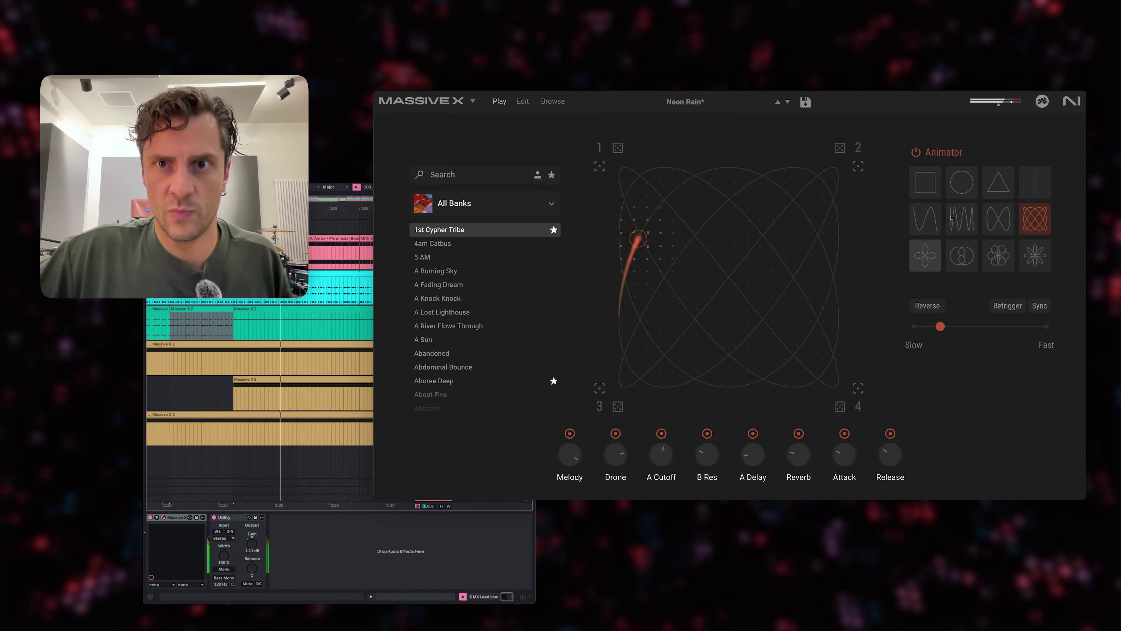
Turn off the Animator so the Morpher dot stops moving on its own
left_click(946, 156)
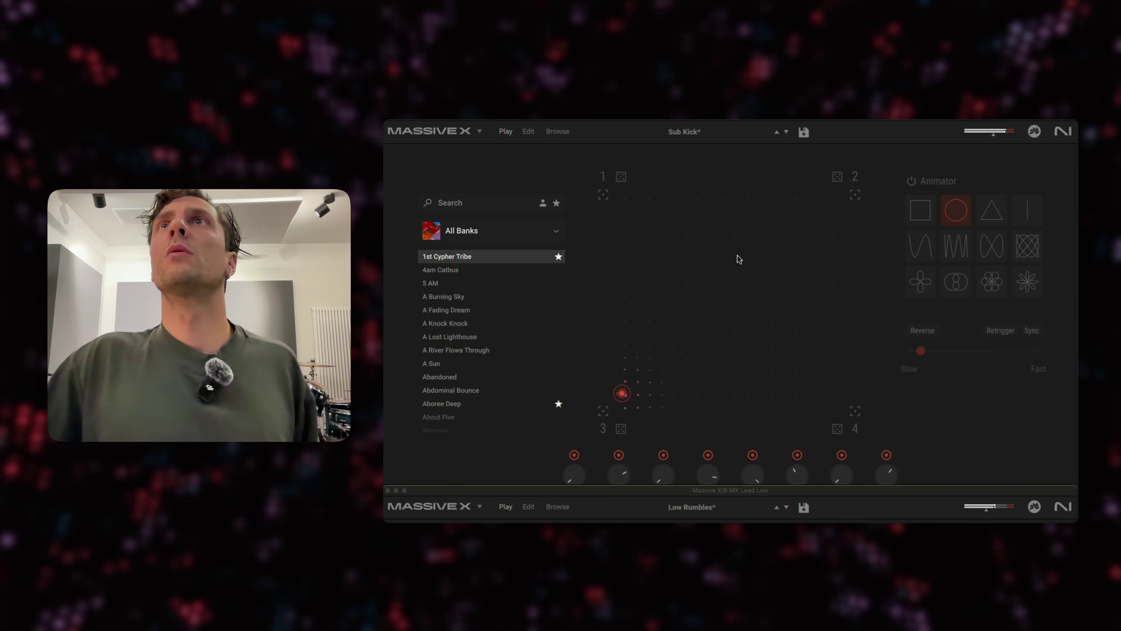
In the Sub Kick window, drag the Morpher dot from corner 1 to corner 2, then re-enable the circular Animator
left_click(757, 120)
left_click(942, 179)
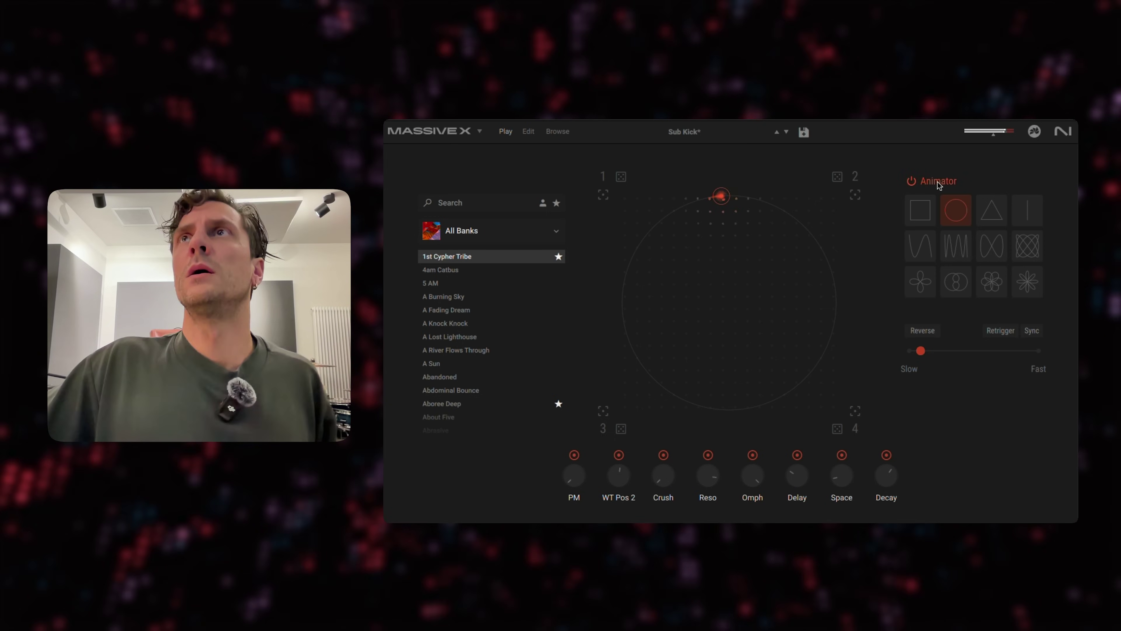
left_click_drag(719, 199, 836, 196)
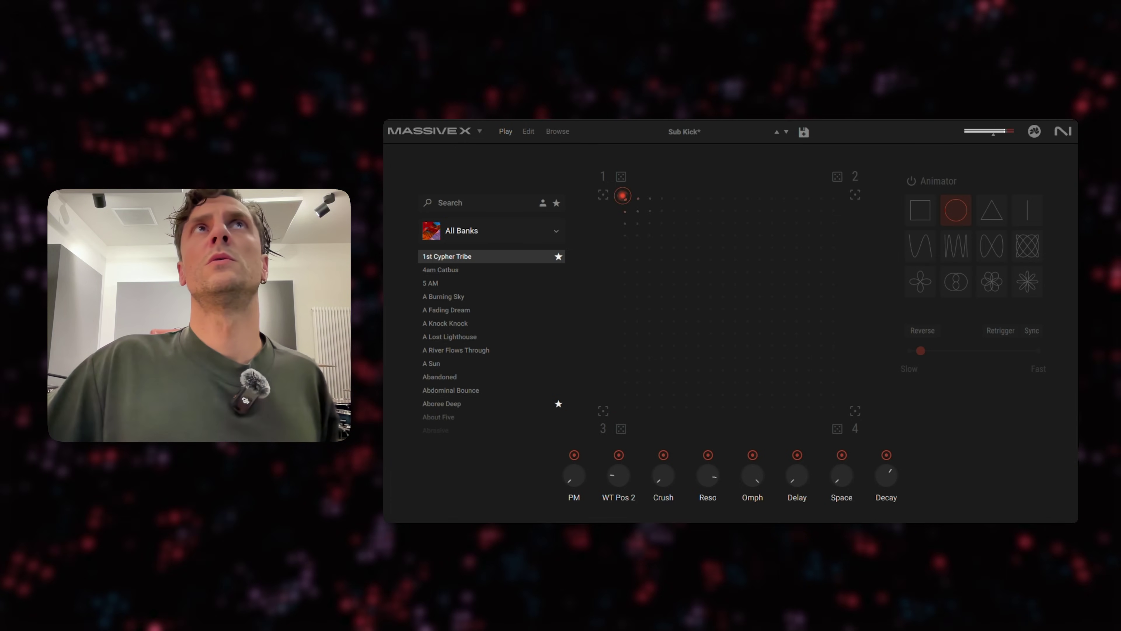
left_click_drag(622, 195, 836, 195)
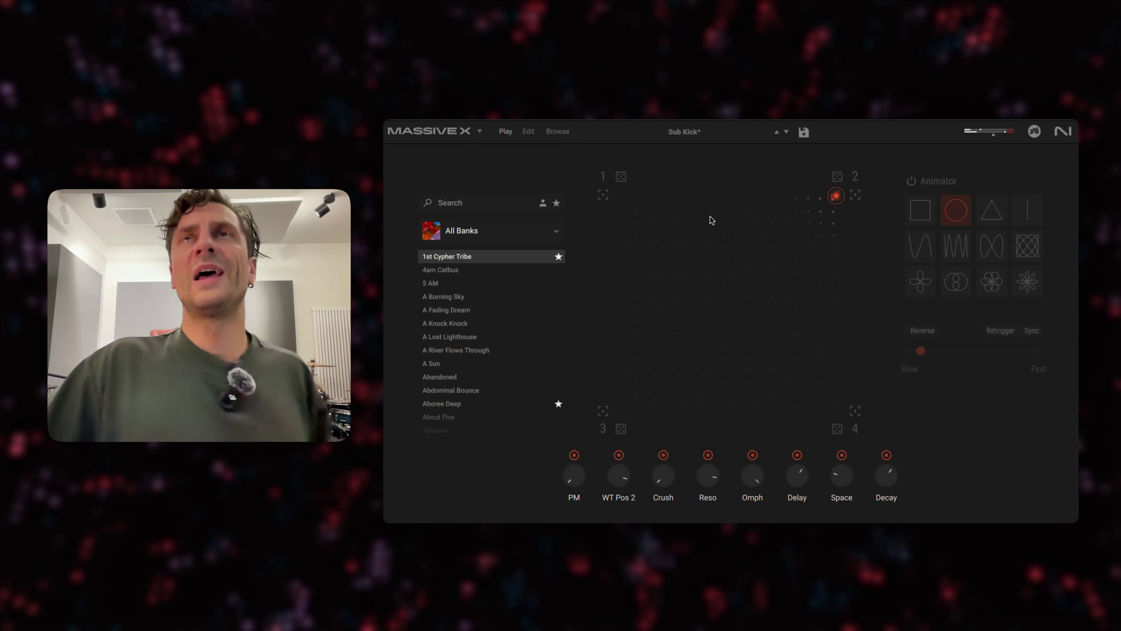
left_click(929, 185)
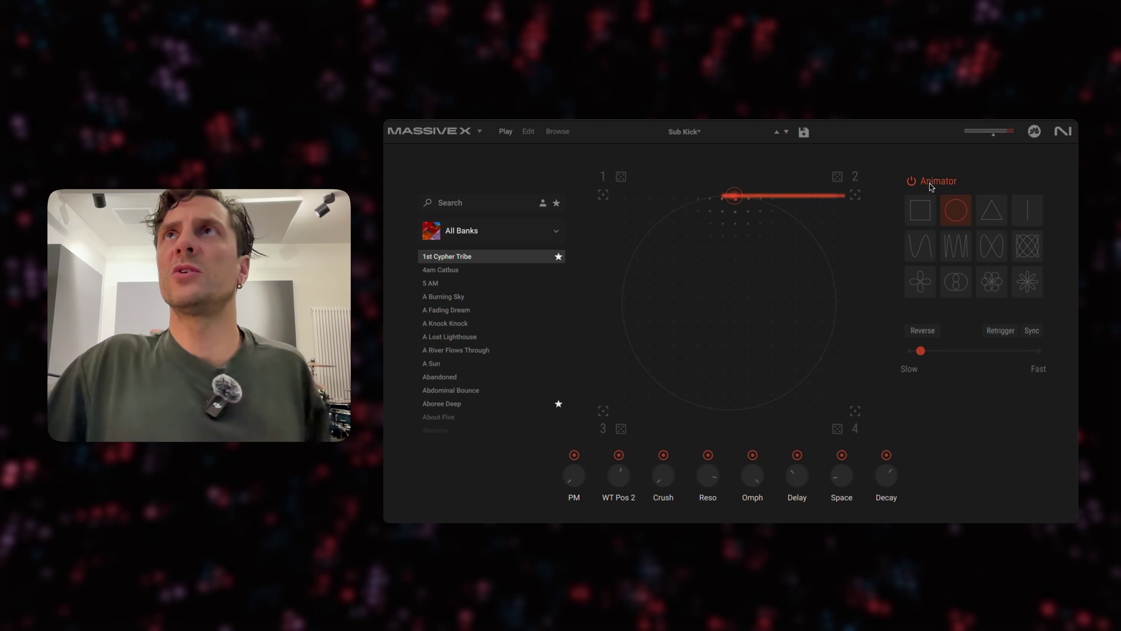